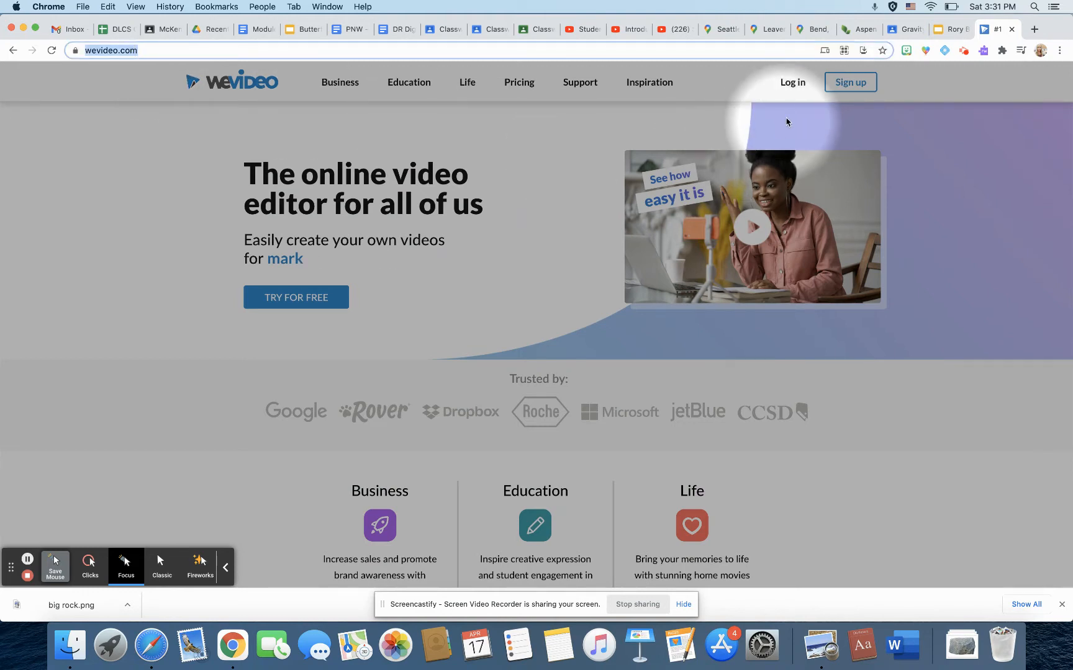
- Log in to WeVideo through Google using the hanoverschools.org school account
left_click(791, 83)
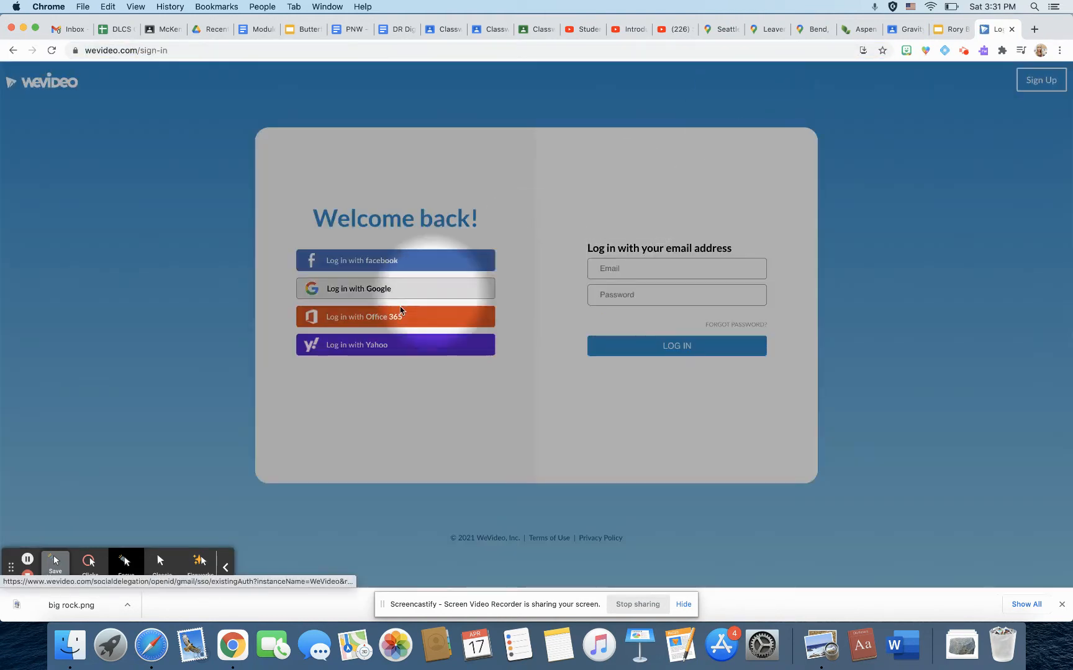
left_click(378, 291)
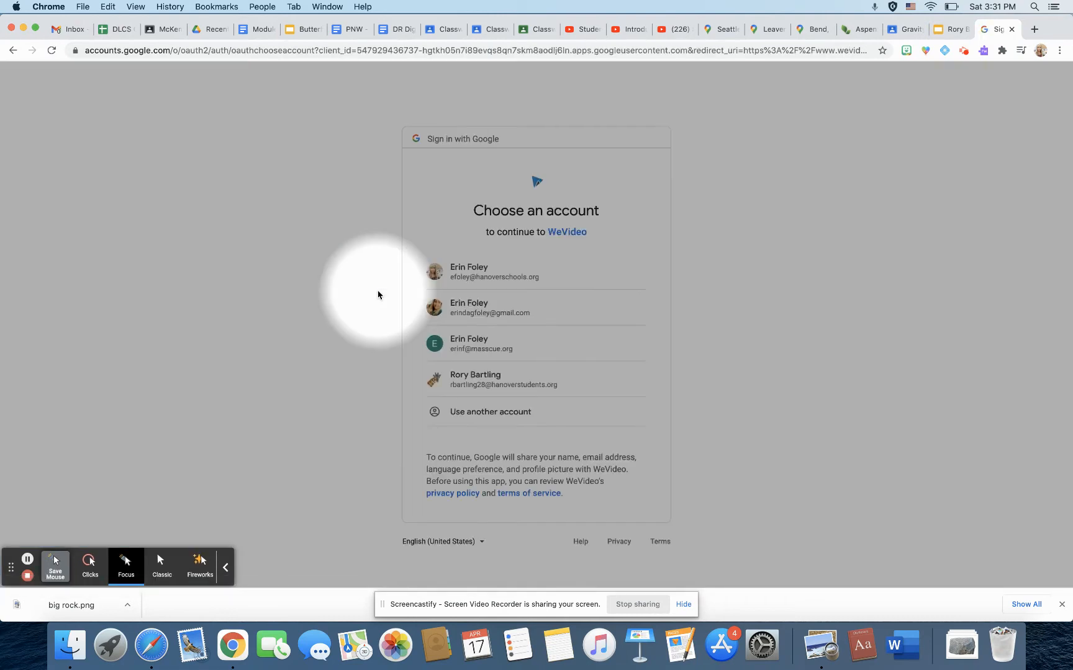
left_click(477, 272)
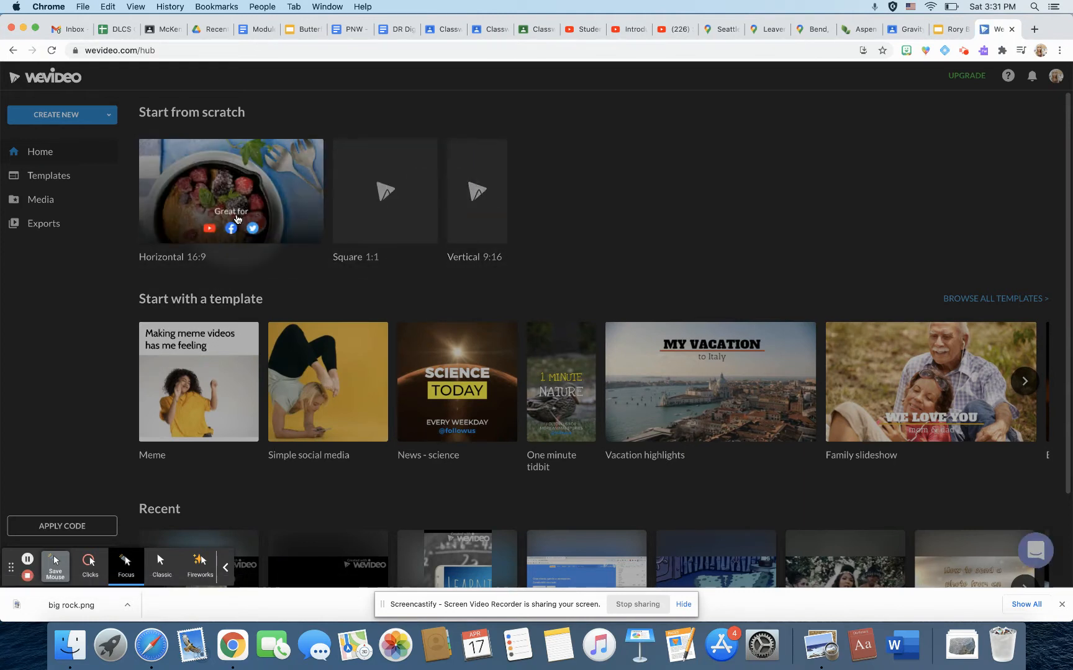
- Create a horizontal 16:9 video from scratch and rename it "Gravity"
left_click(220, 210)
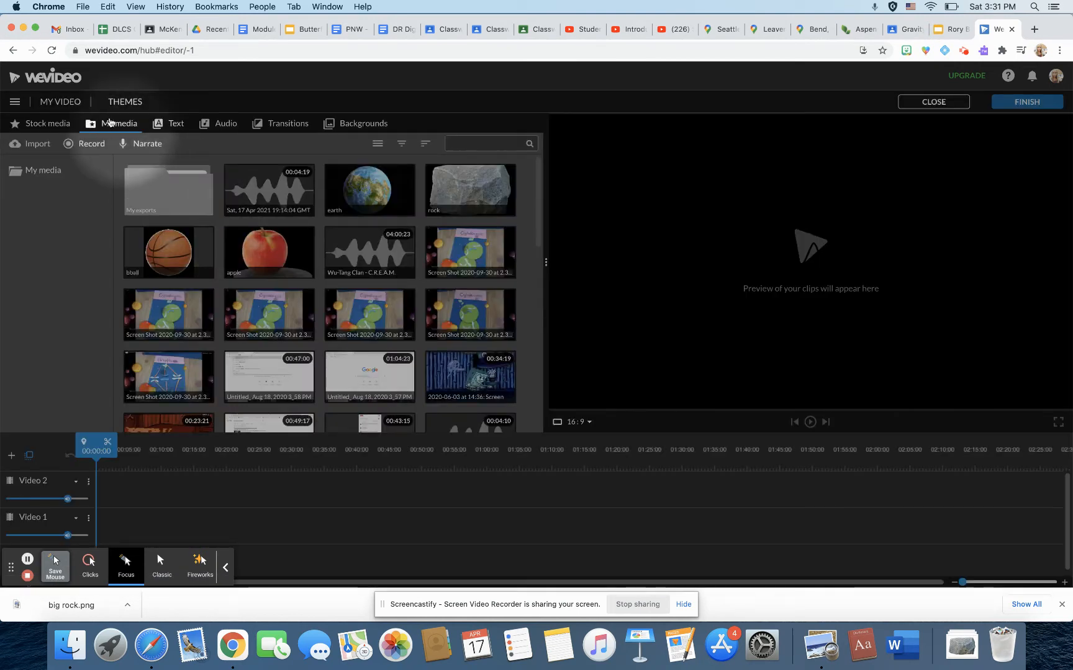
left_click(73, 103)
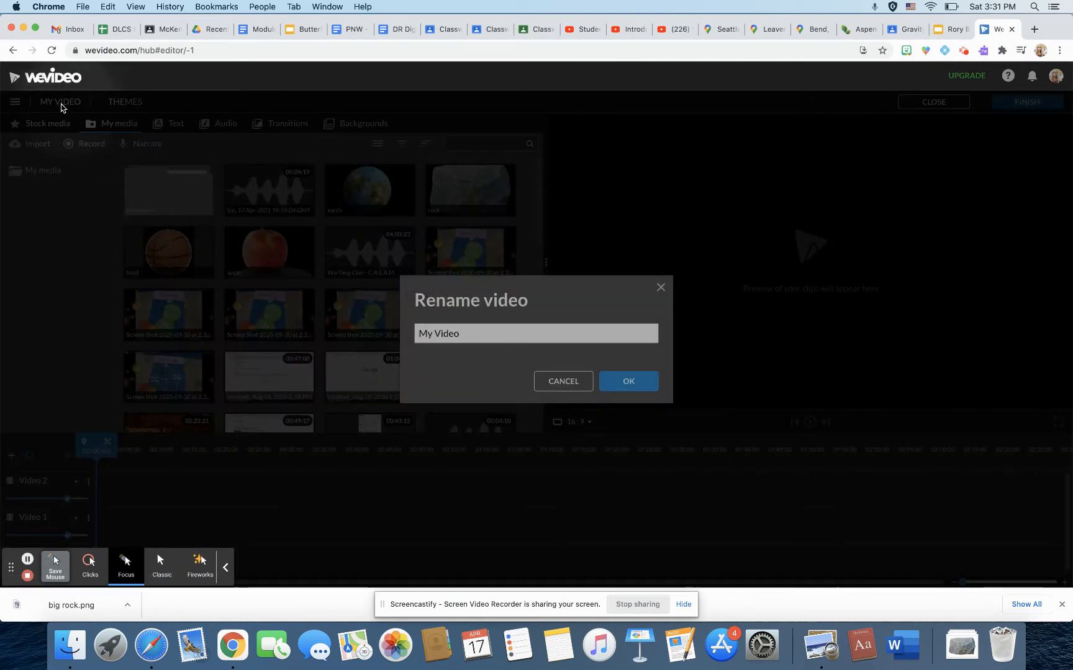
left_click_drag(469, 335, 355, 335)
type("Gravity")
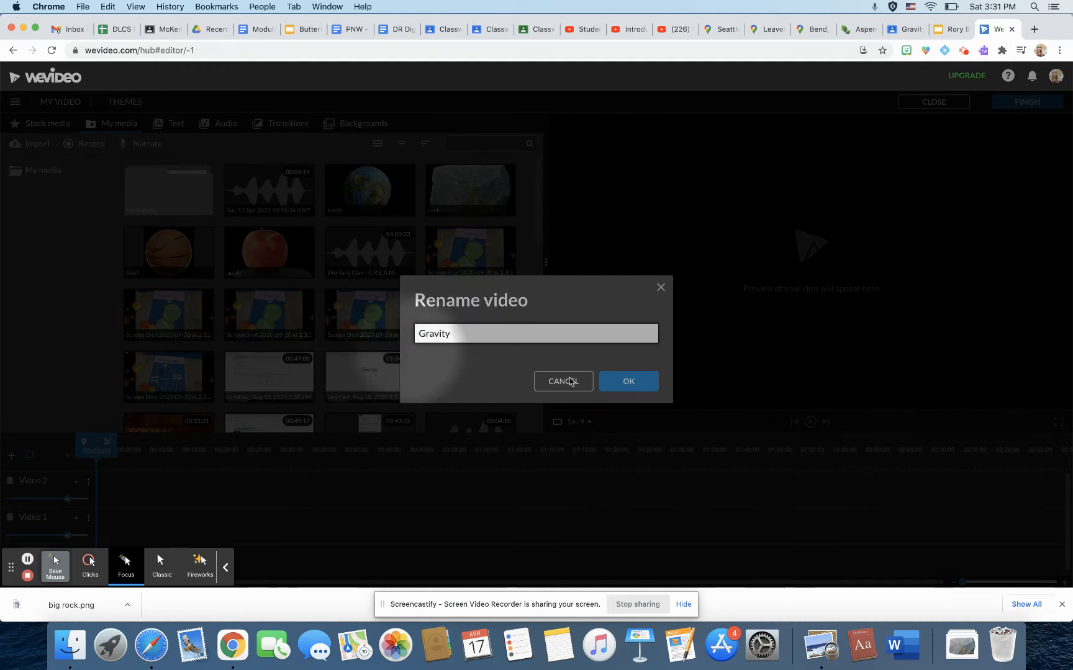
left_click(633, 381)
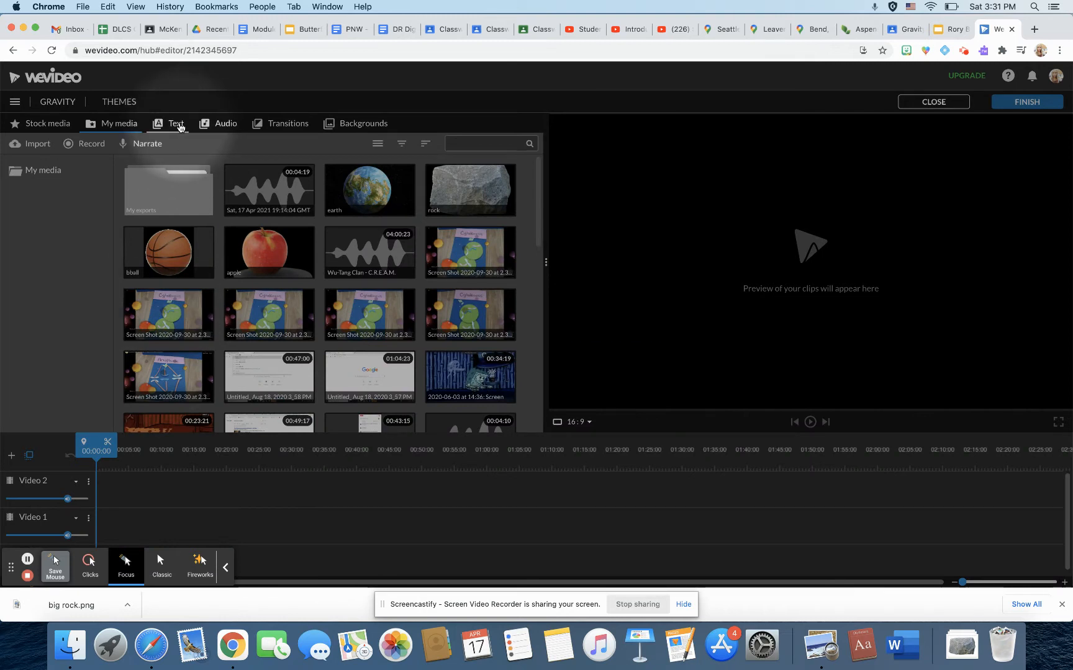
- Add the static Lower third title at the start of the Video 2 track
left_click(178, 126)
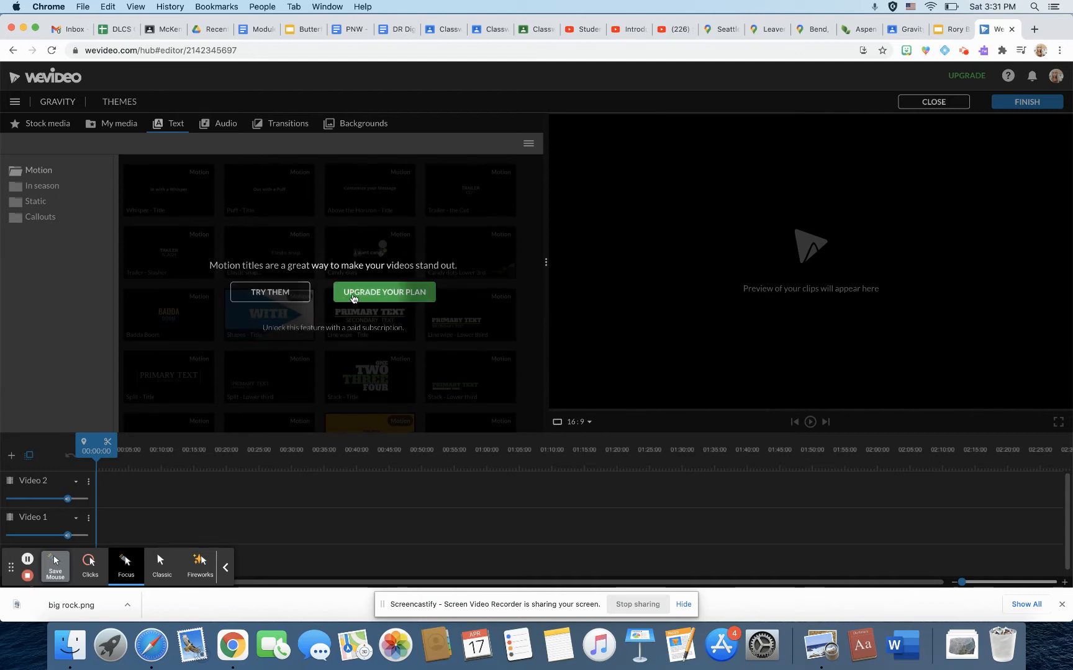
left_click(35, 202)
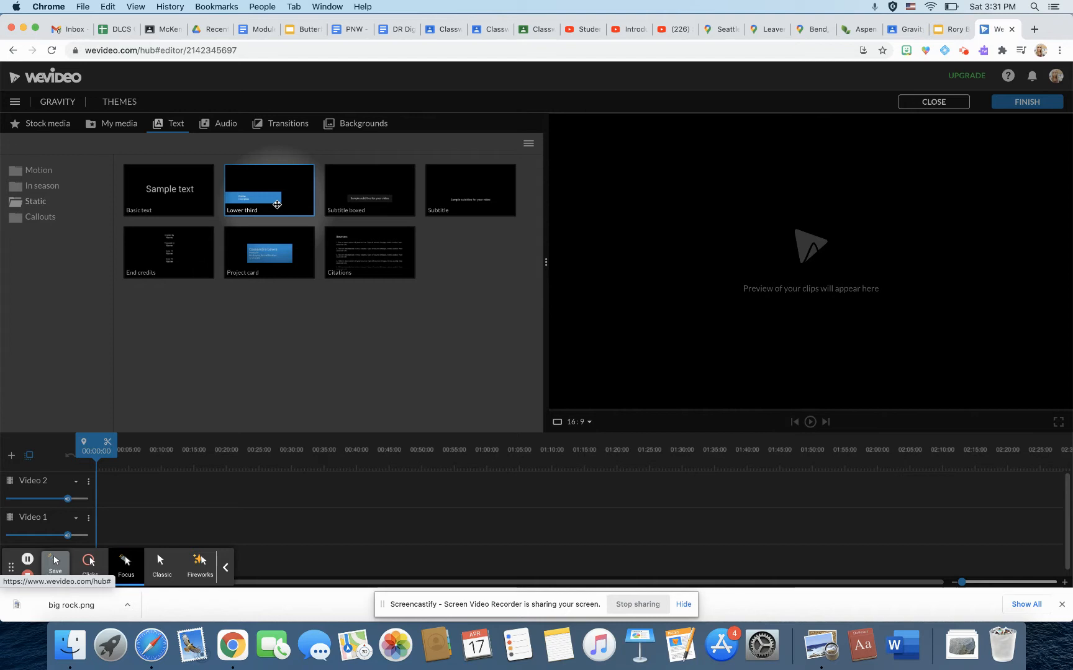
left_click(276, 204)
left_click_drag(277, 204, 112, 484)
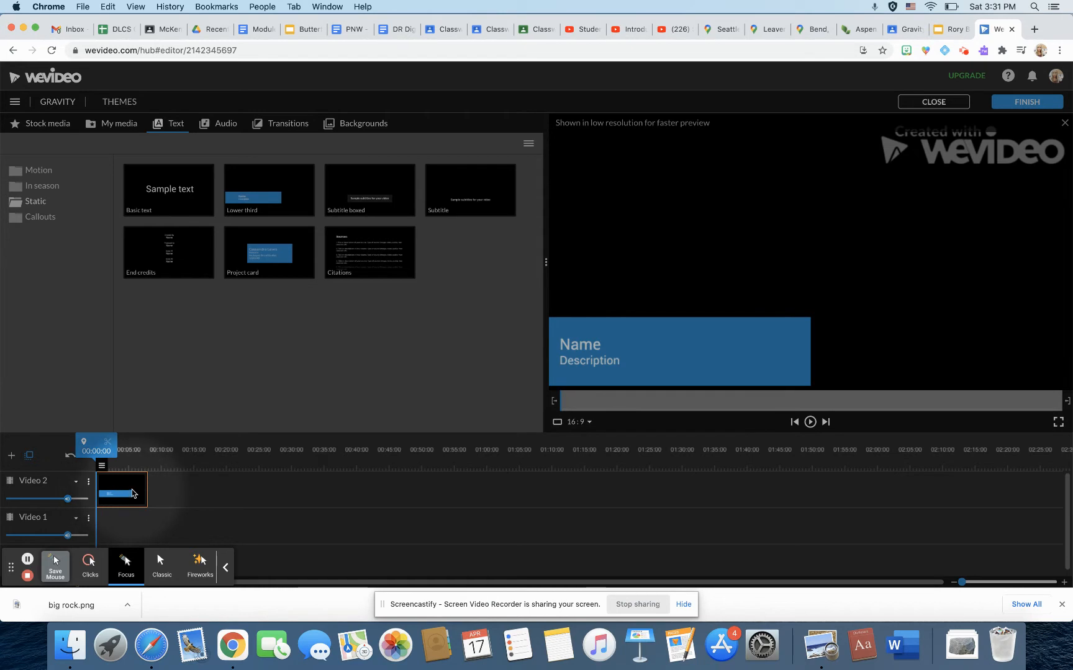
- Replace the lower third's name line with "Gravity" and its description line with the author's full name
mouse_move(103, 463)
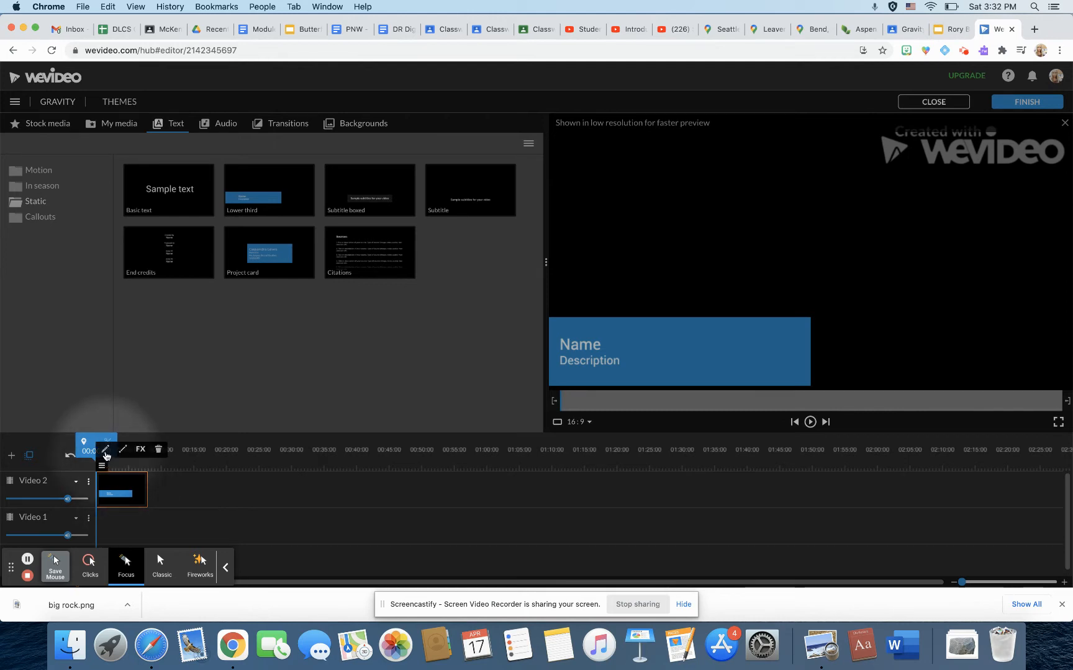
left_click(105, 451)
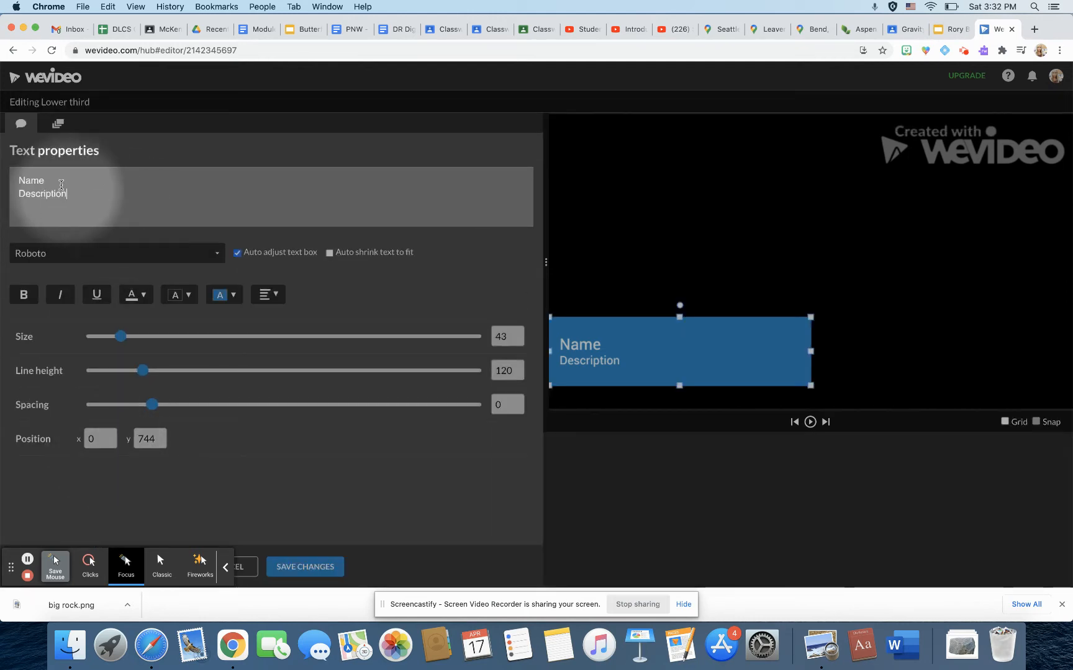
left_click_drag(61, 184, 2, 178)
type("Gravity")
double_click(33, 190)
type("Eric Foley")
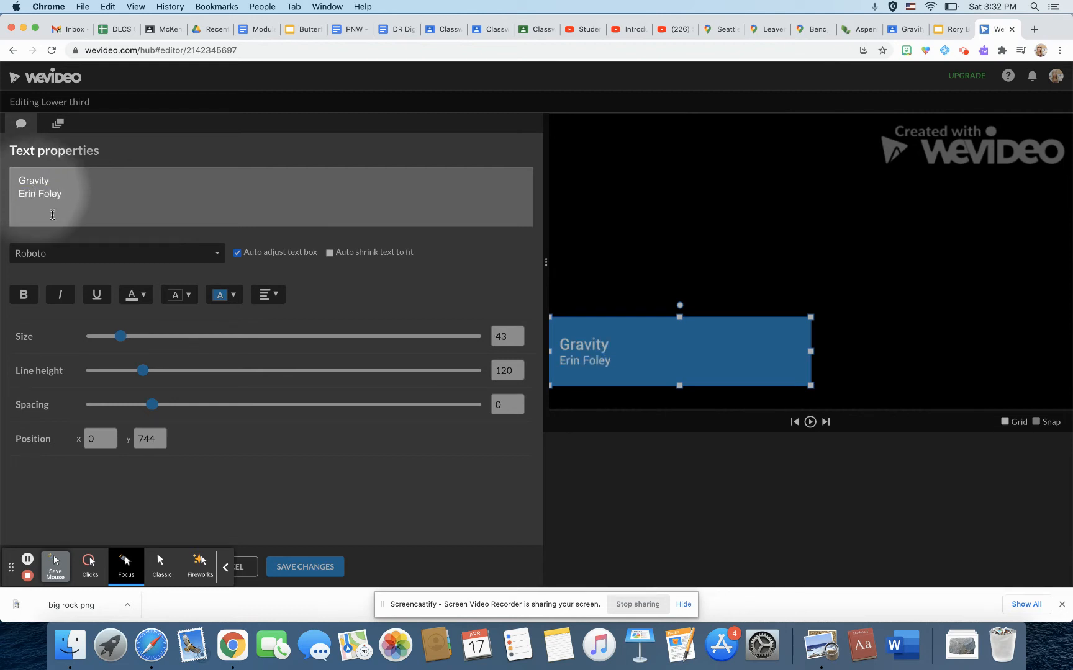
- Set the lower third's font to AmaticSC with a bright purple background and save the title changes
left_click(67, 254)
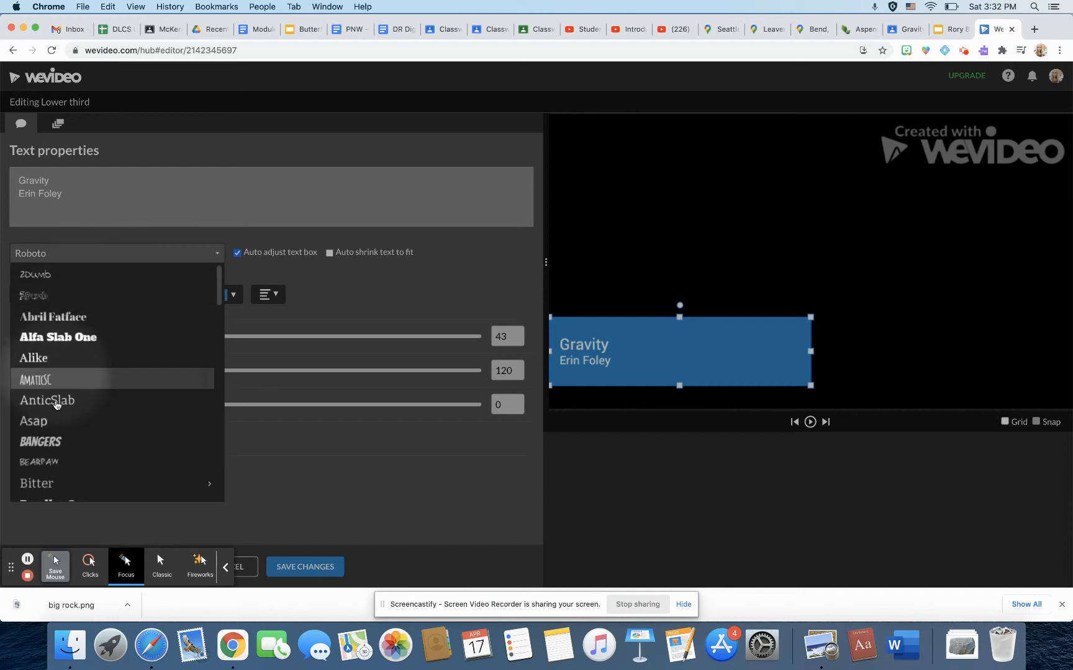
left_click(62, 379)
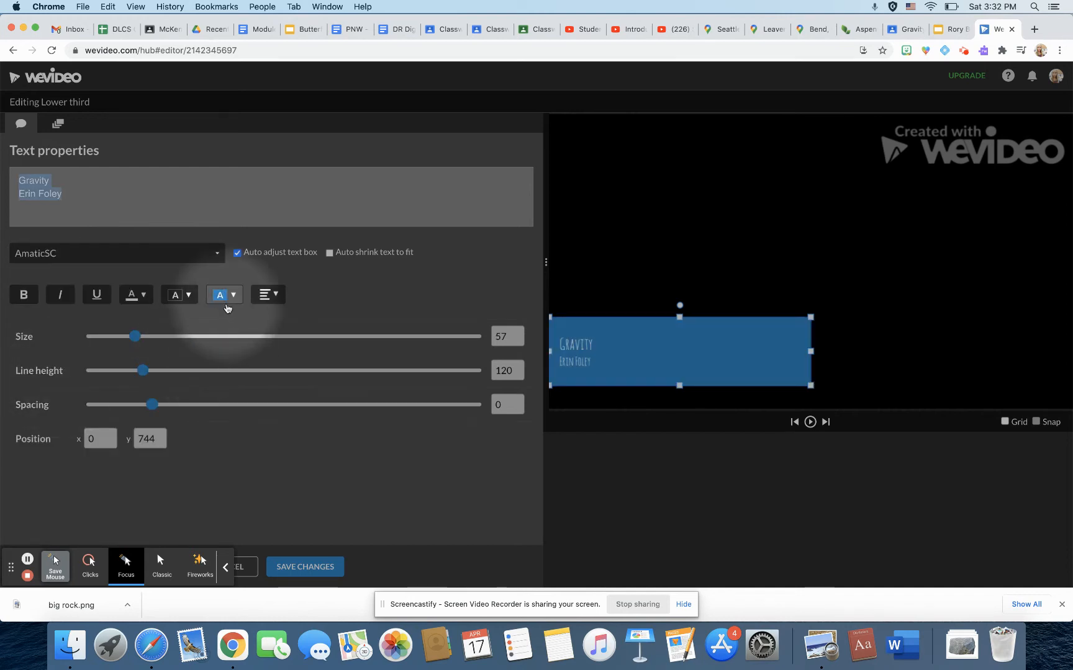
left_click(226, 302)
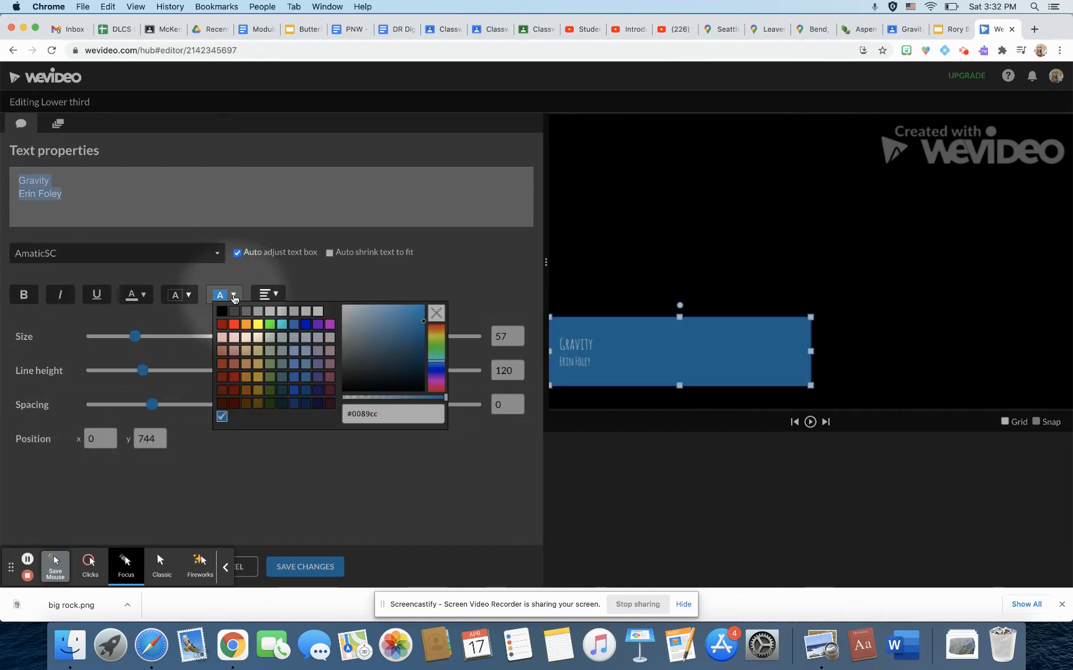
left_click(422, 398)
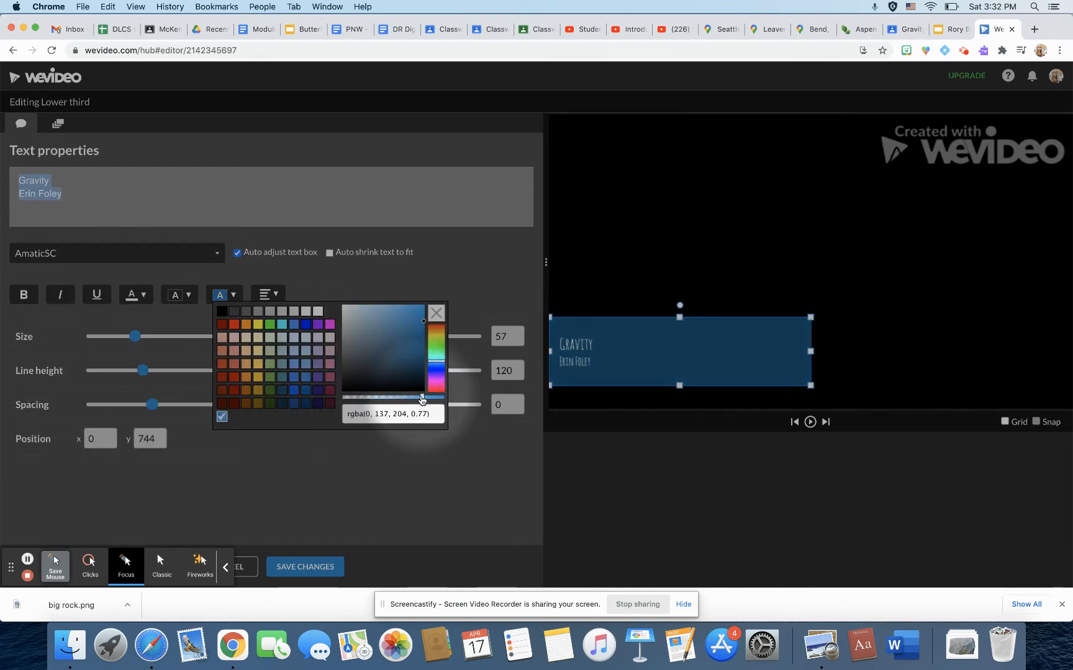
left_click(332, 325)
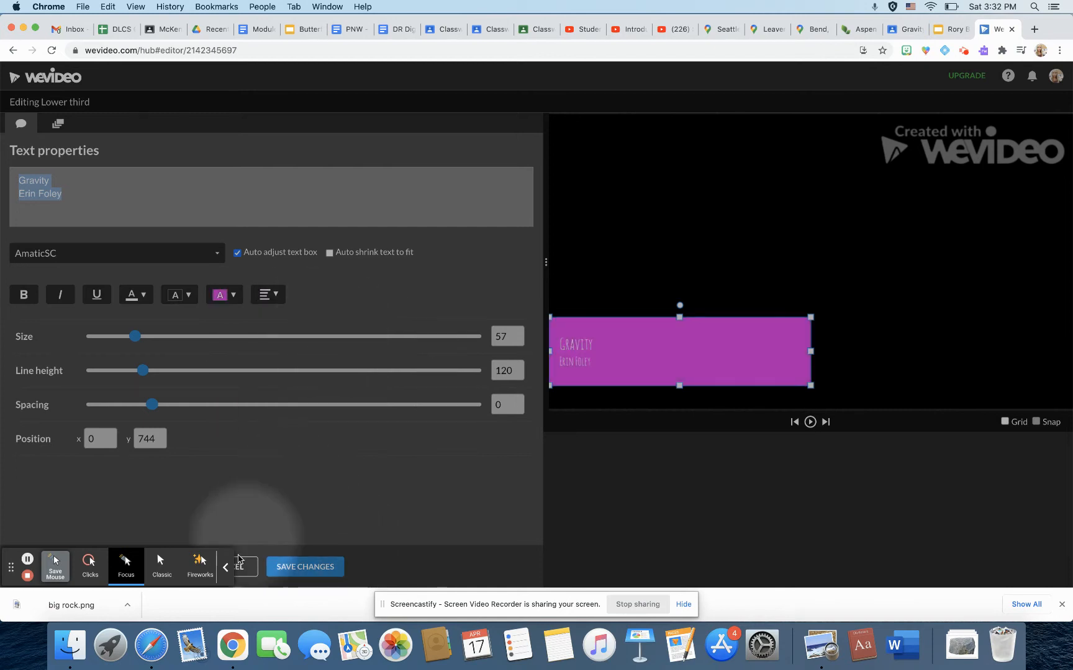
left_click(225, 567)
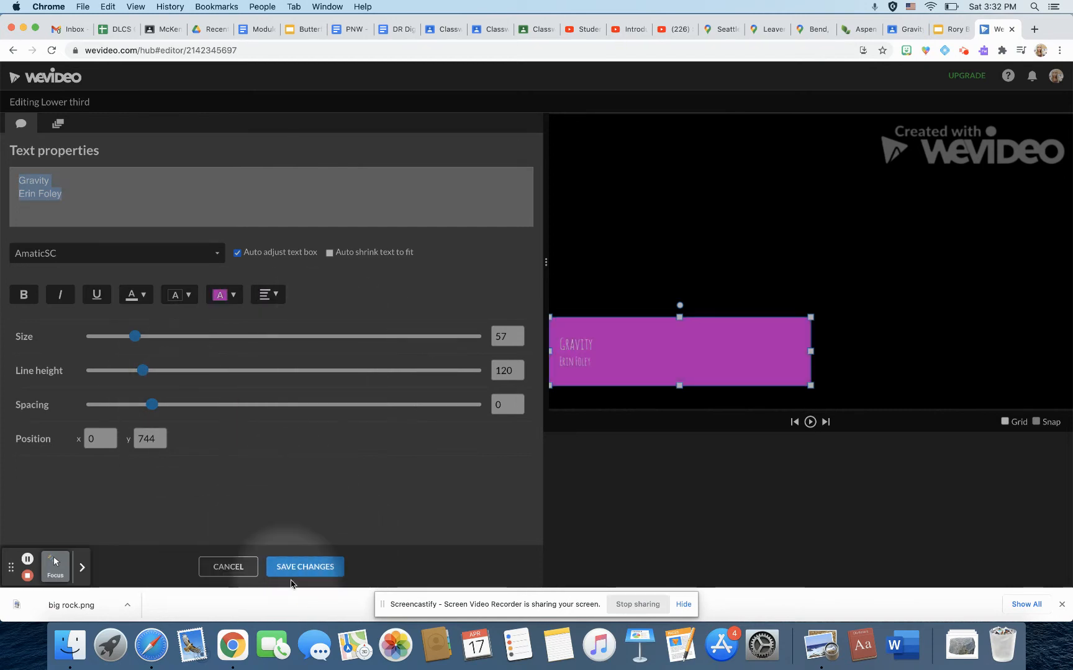
left_click(306, 568)
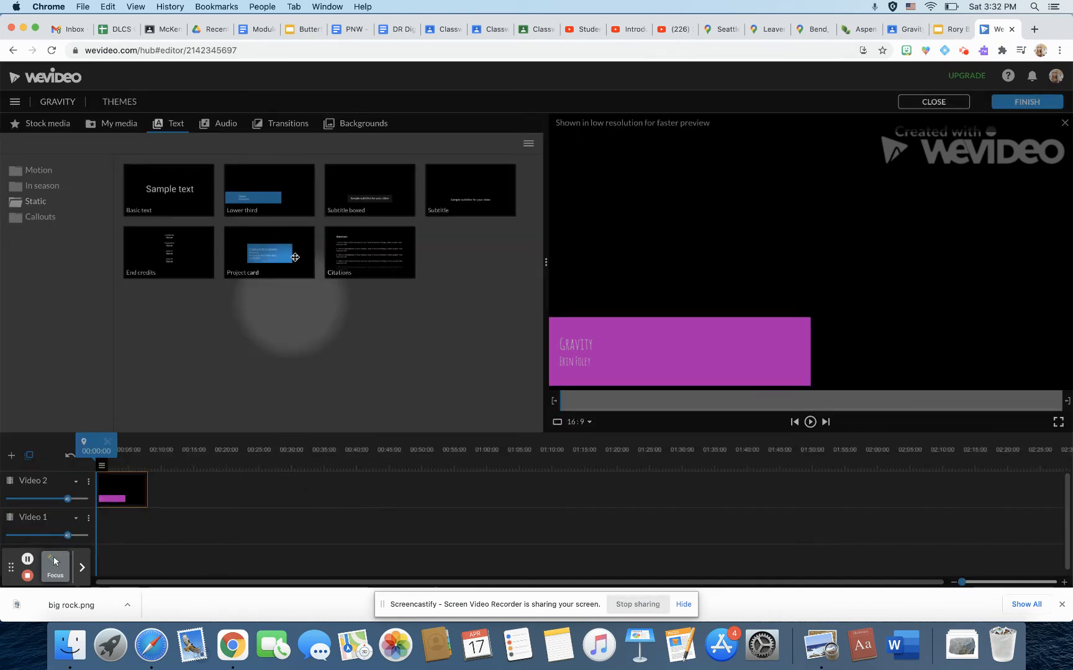
- Add the Hyperspace background at the start of the Video 1 track and play the preview
left_click(362, 125)
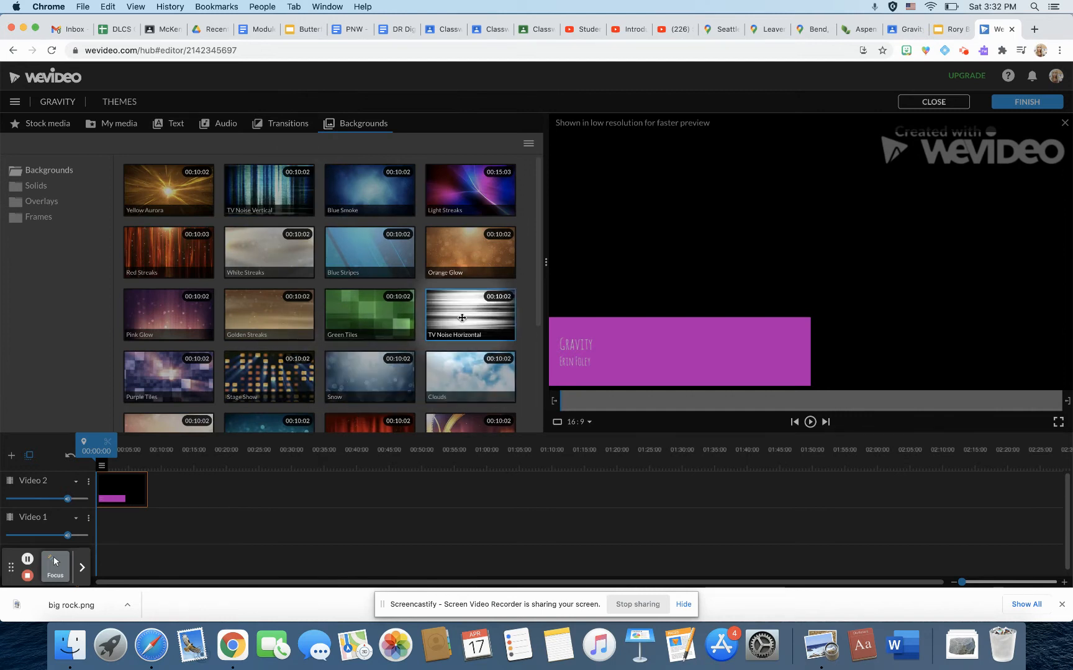
scroll(462, 318, "down", 3)
left_click_drag(462, 318, 109, 518)
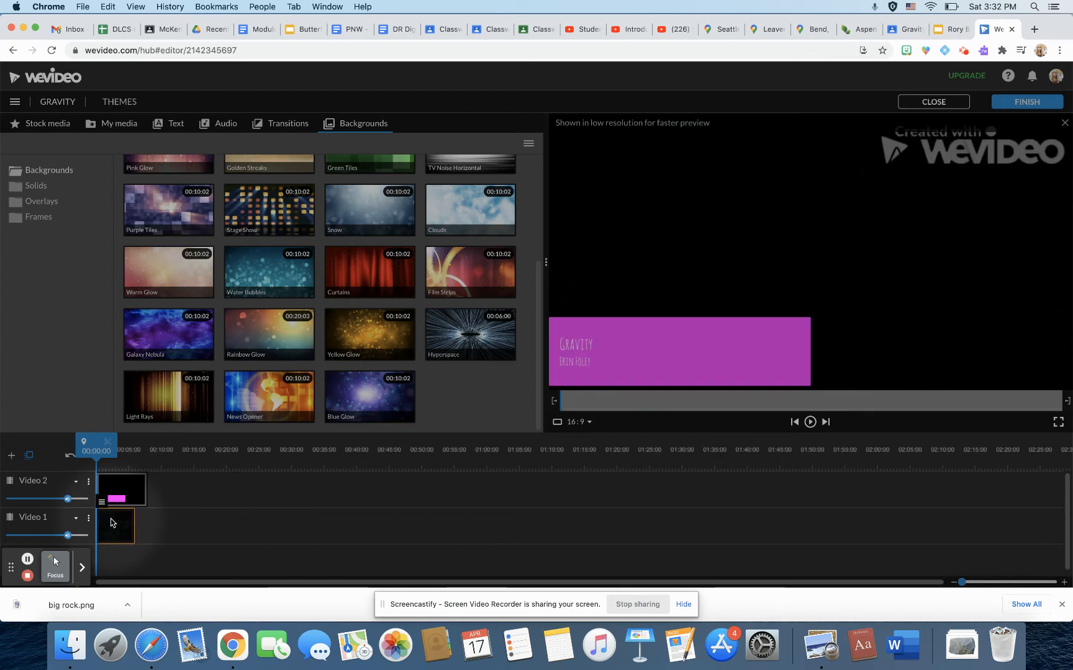
left_click(809, 425)
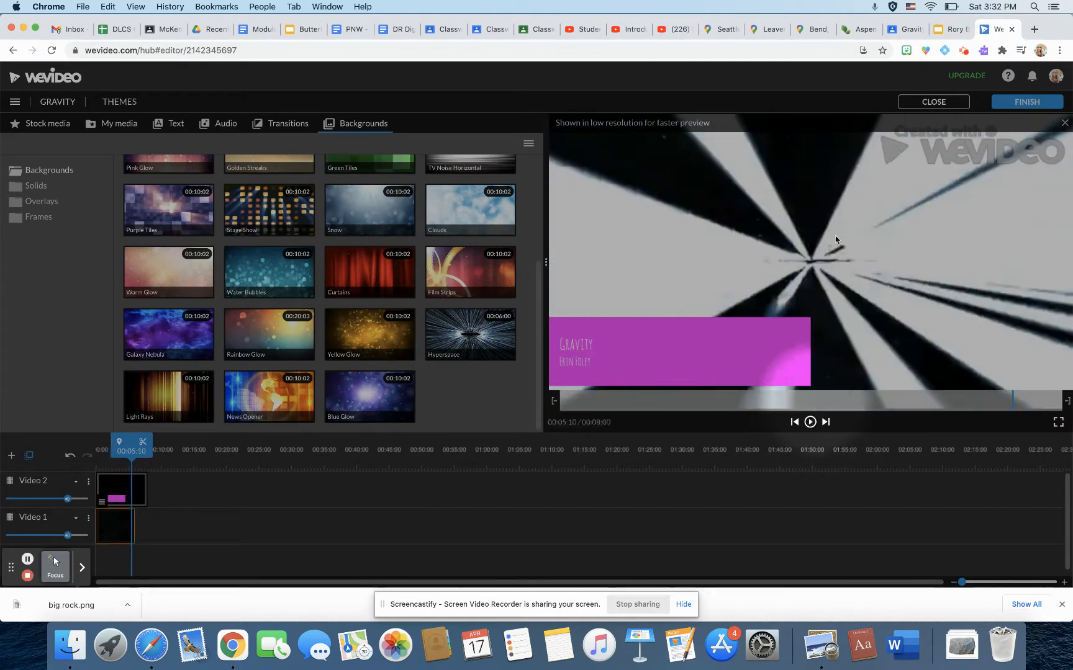
- Shorten the title clip on Video 2 to 6 seconds so it ends together with the Hyperspace background
left_click(123, 495)
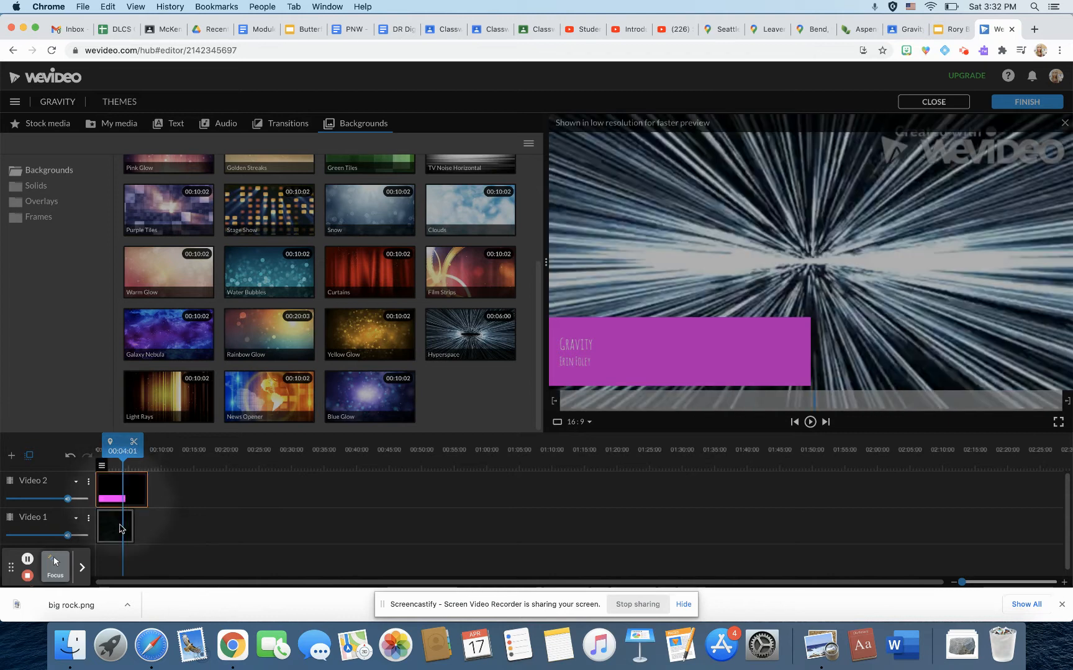
left_click(121, 525)
left_click(126, 500)
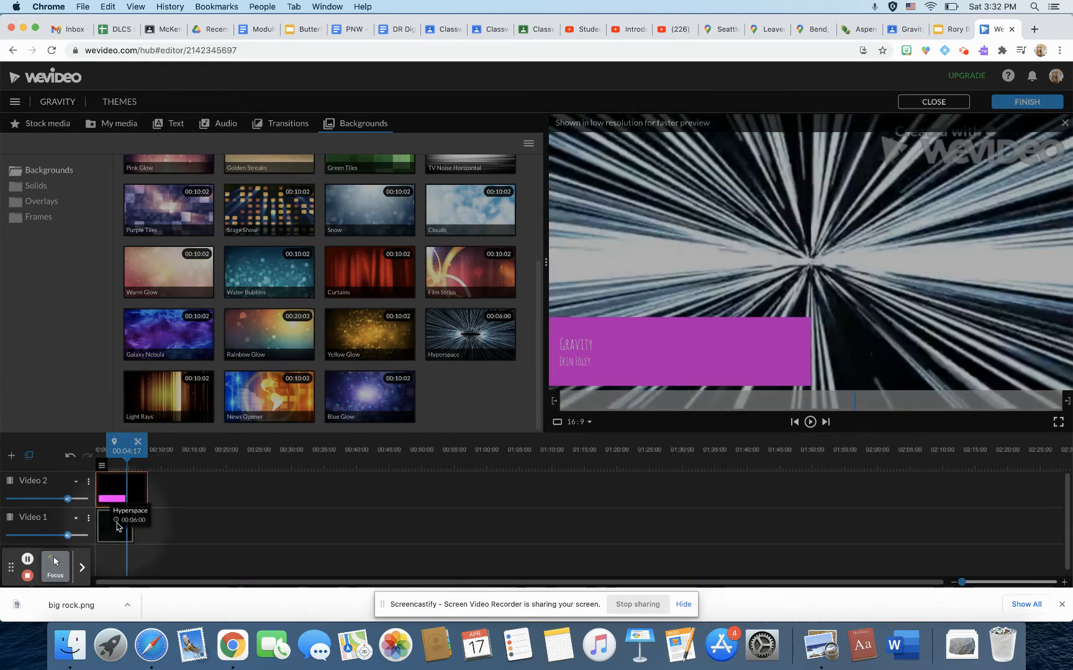
left_click_drag(146, 493, 134, 493)
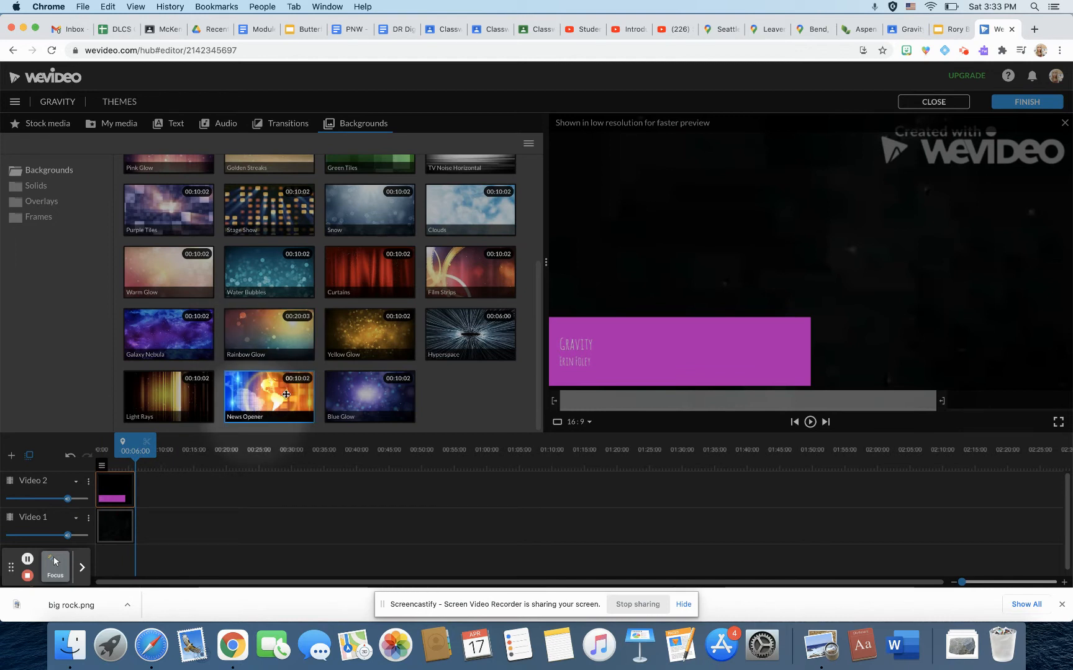
- Search Google Images for "rock" in a new browser tab
left_click(1032, 30)
type("rock")
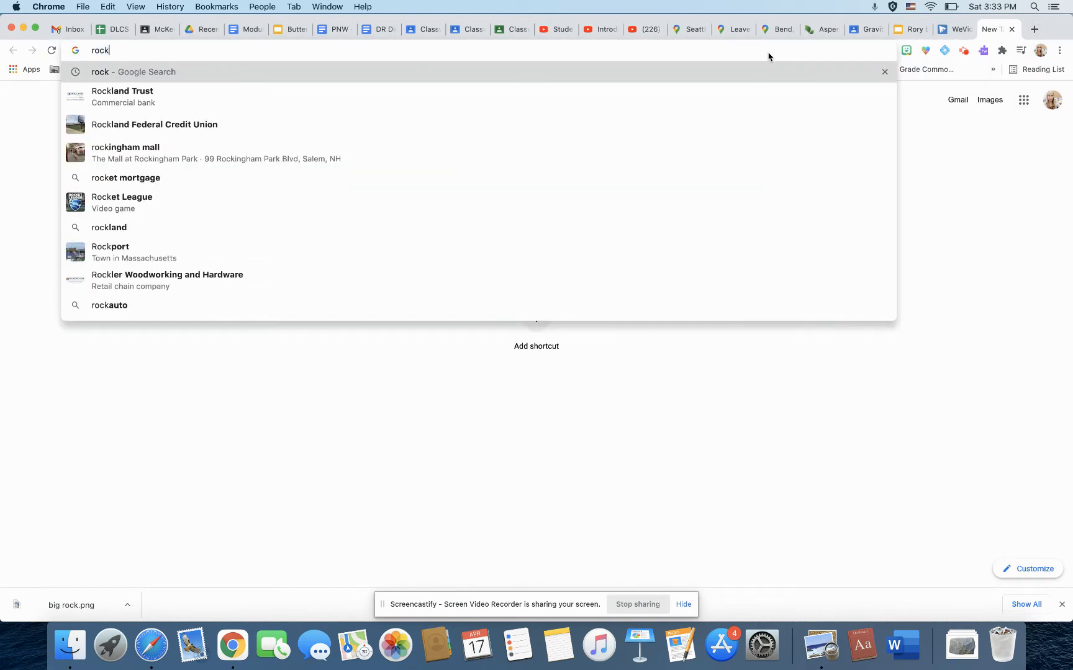
key("Return")
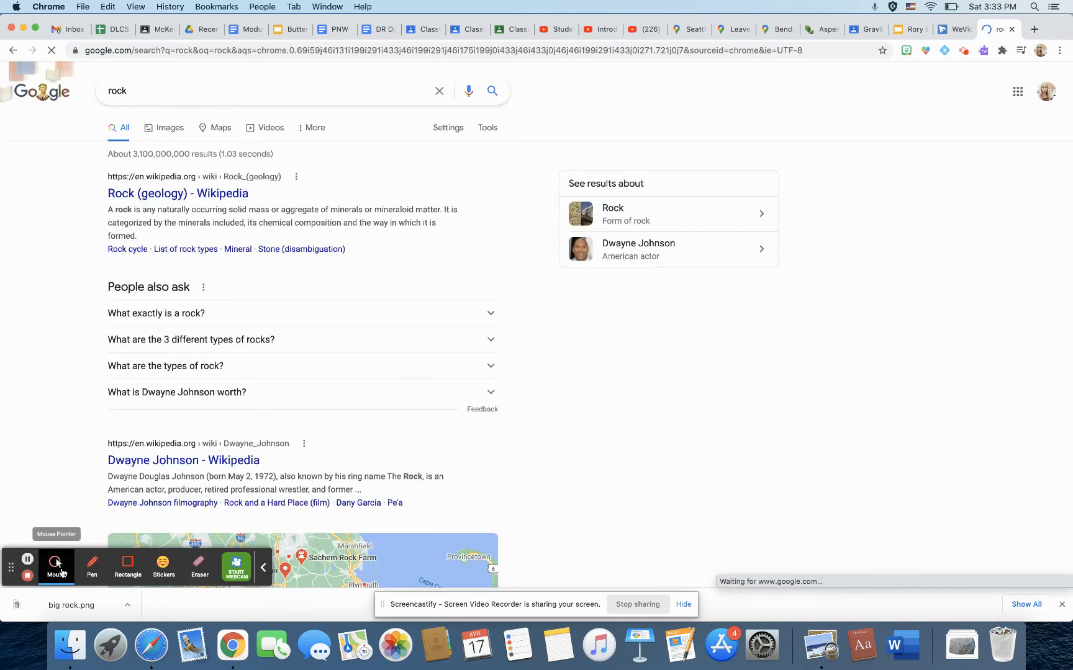
left_click(60, 568)
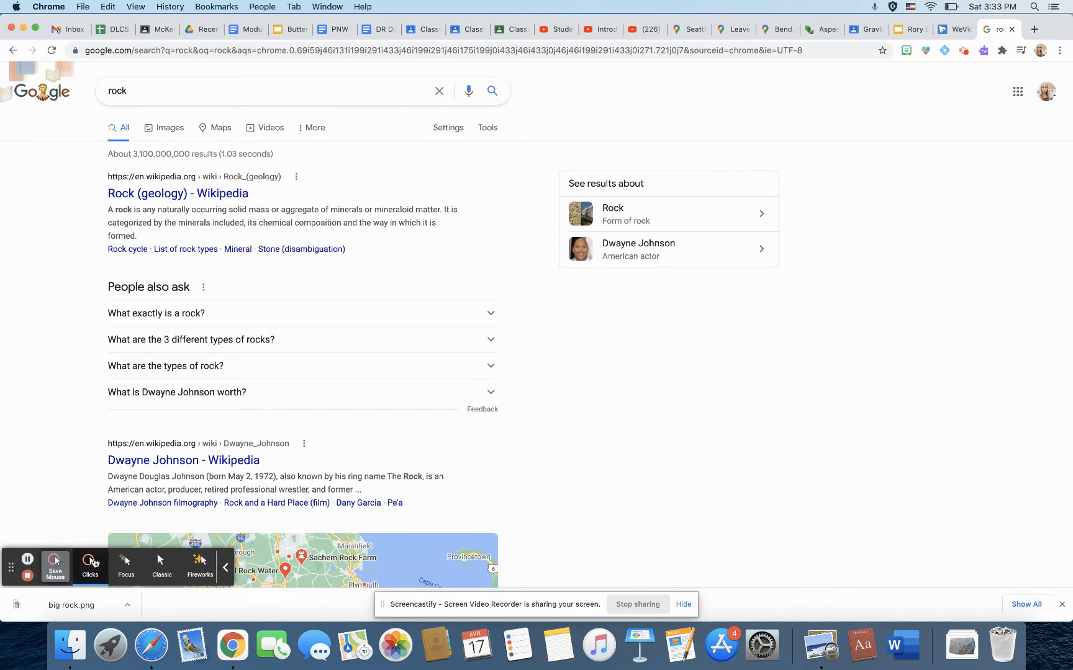
left_click(126, 564)
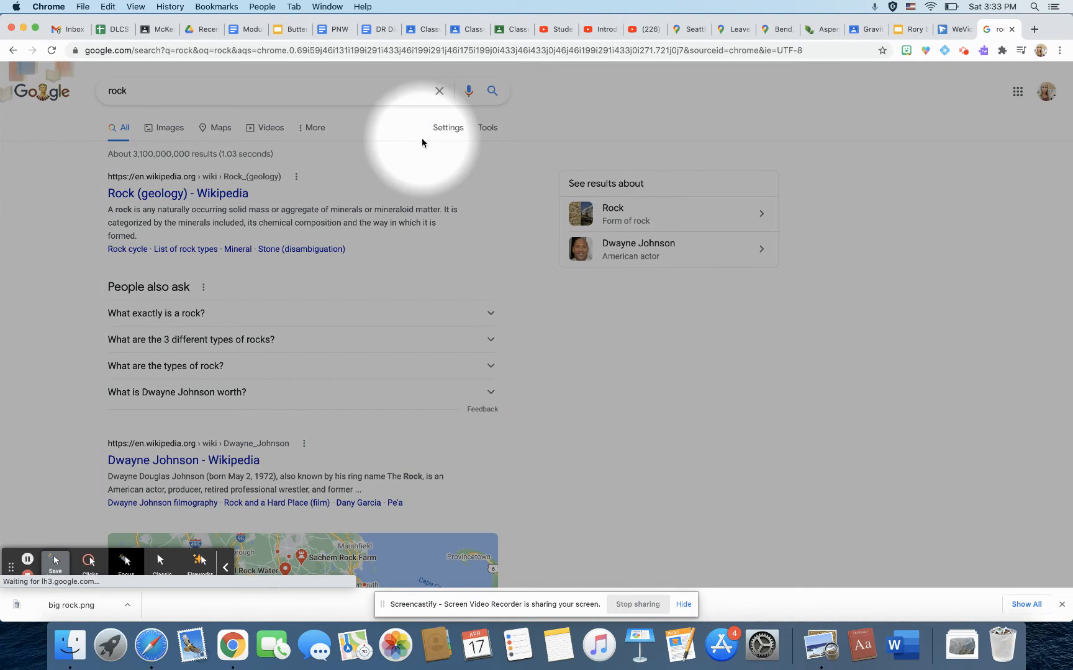
left_click(488, 129)
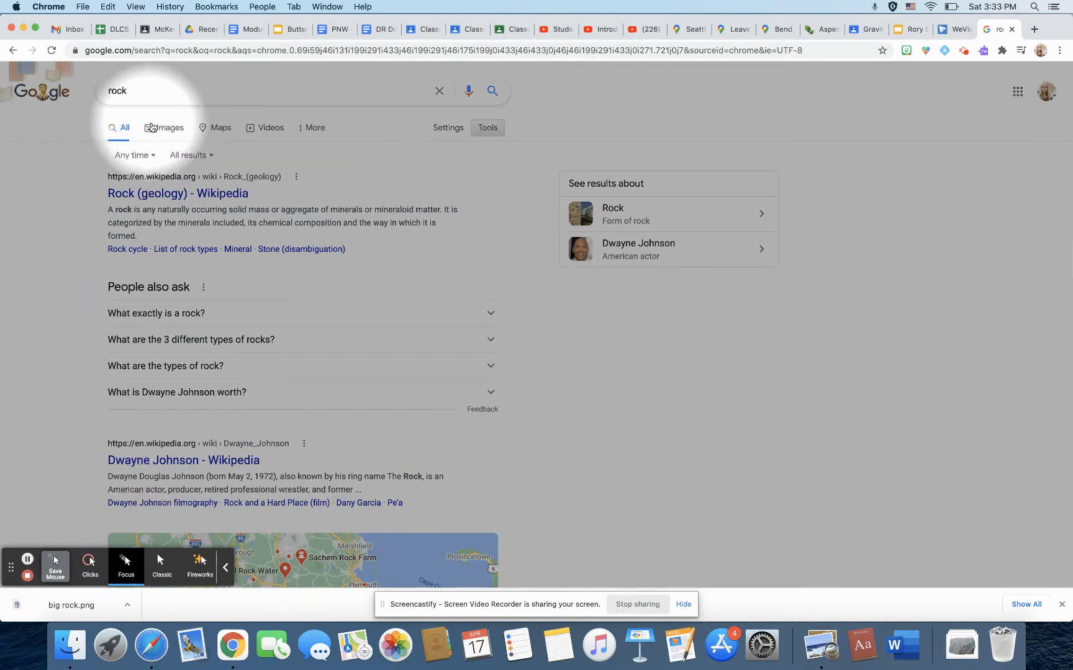
left_click(152, 127)
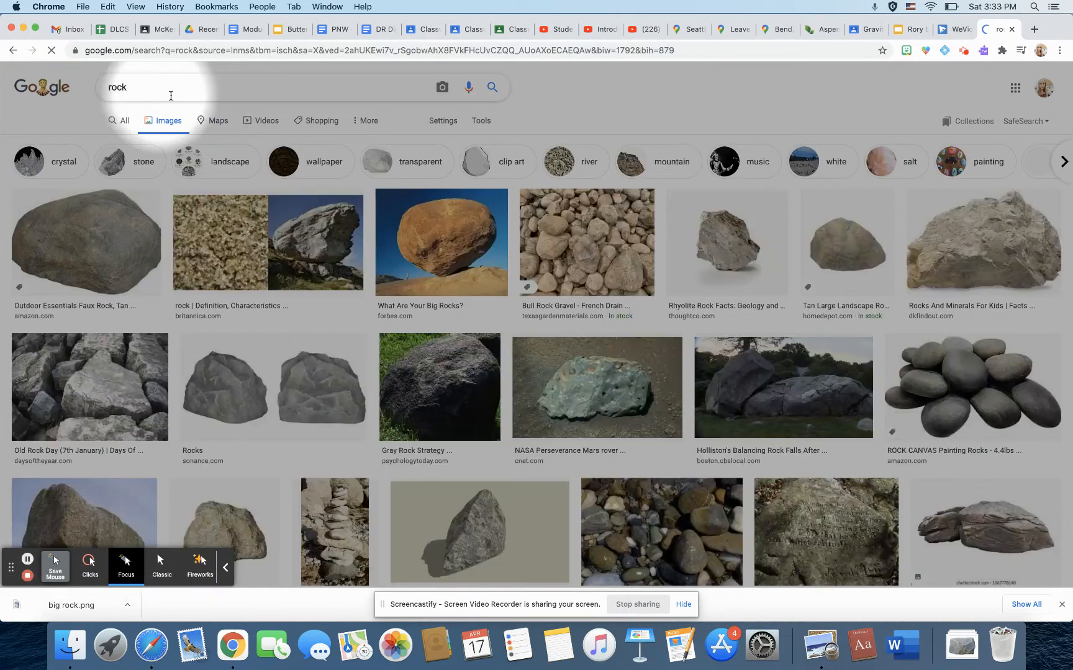
- Filter the rock images by transparent color and open the gray "Literally just a rock" image
left_click(491, 126)
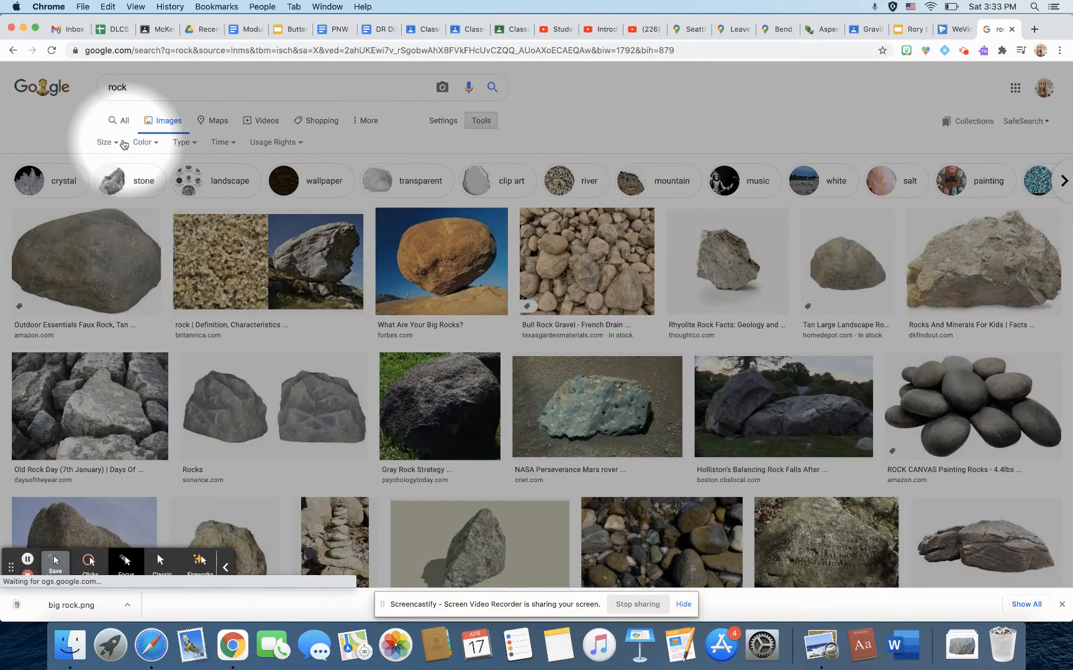
left_click(144, 142)
left_click(163, 199)
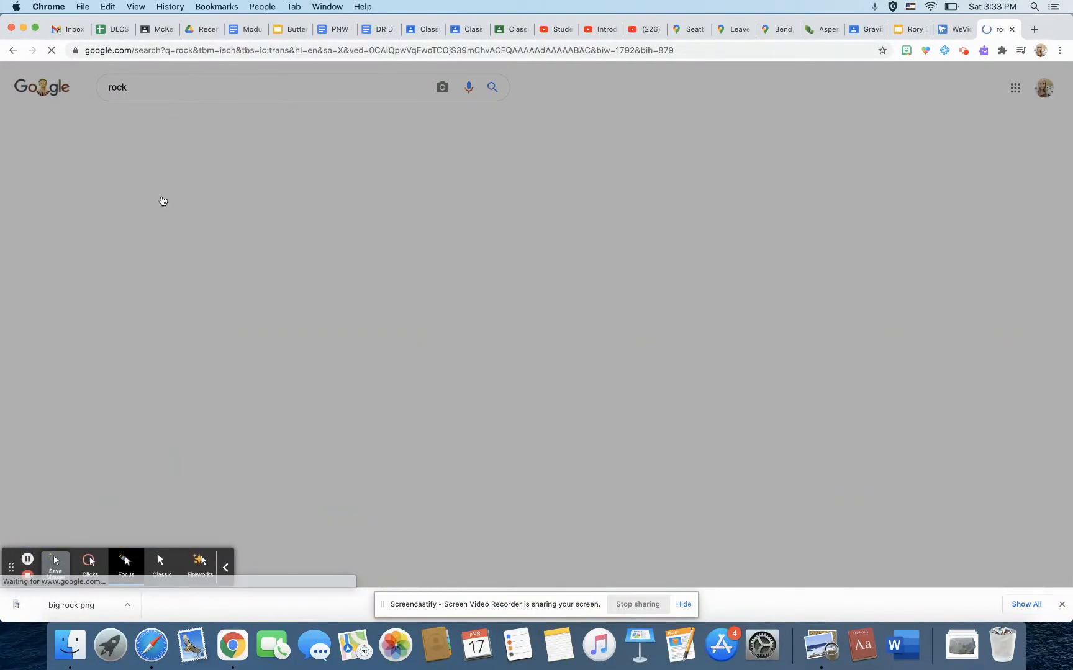
left_click(537, 253)
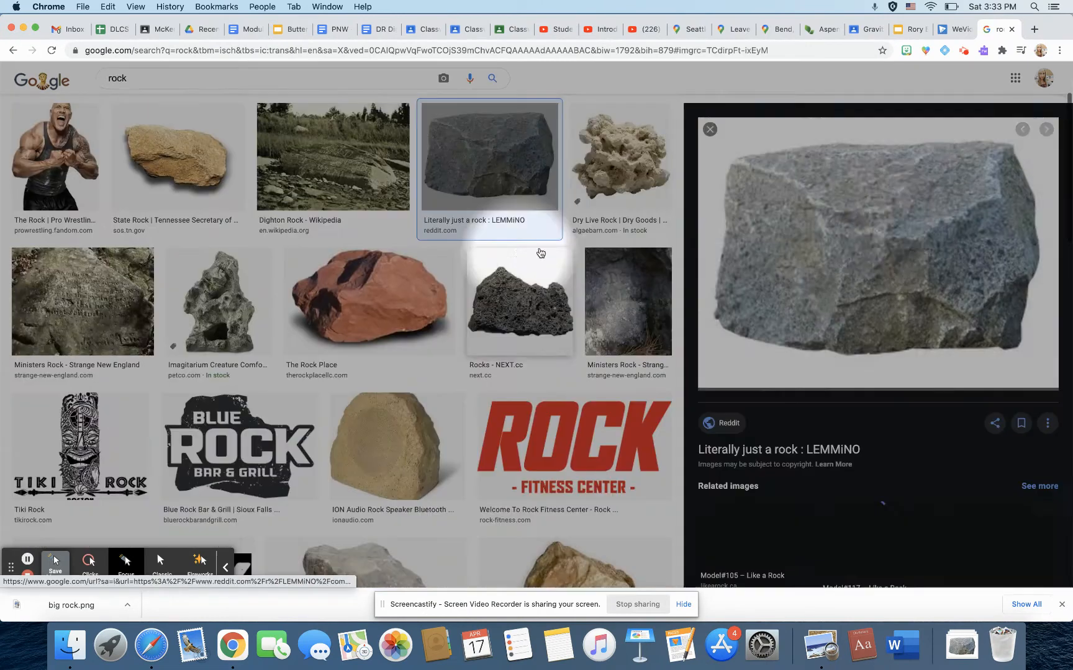
- Save the gray rock image to Downloads as a PNG image named "biggg rock"
right_click(792, 217)
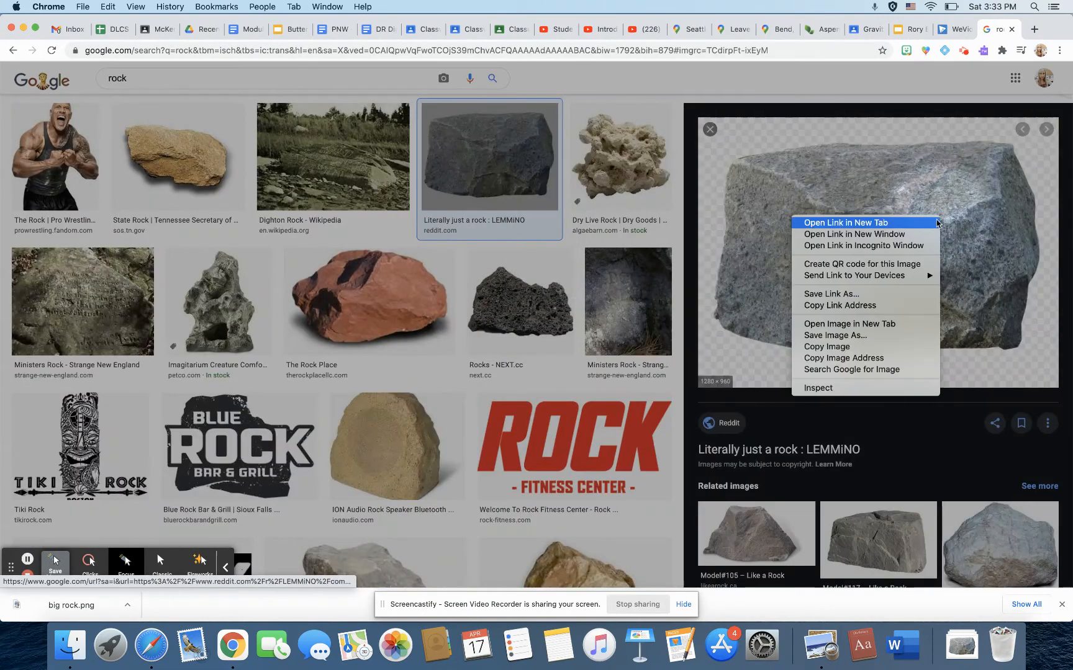
left_click(866, 336)
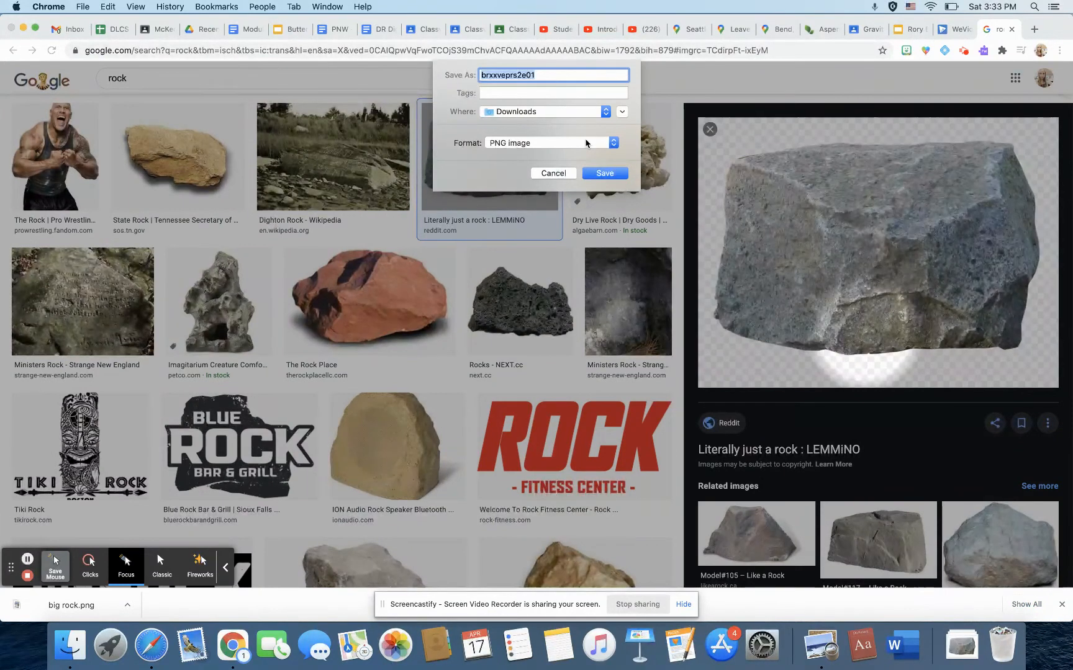
type("biggg rock")
key("Return")
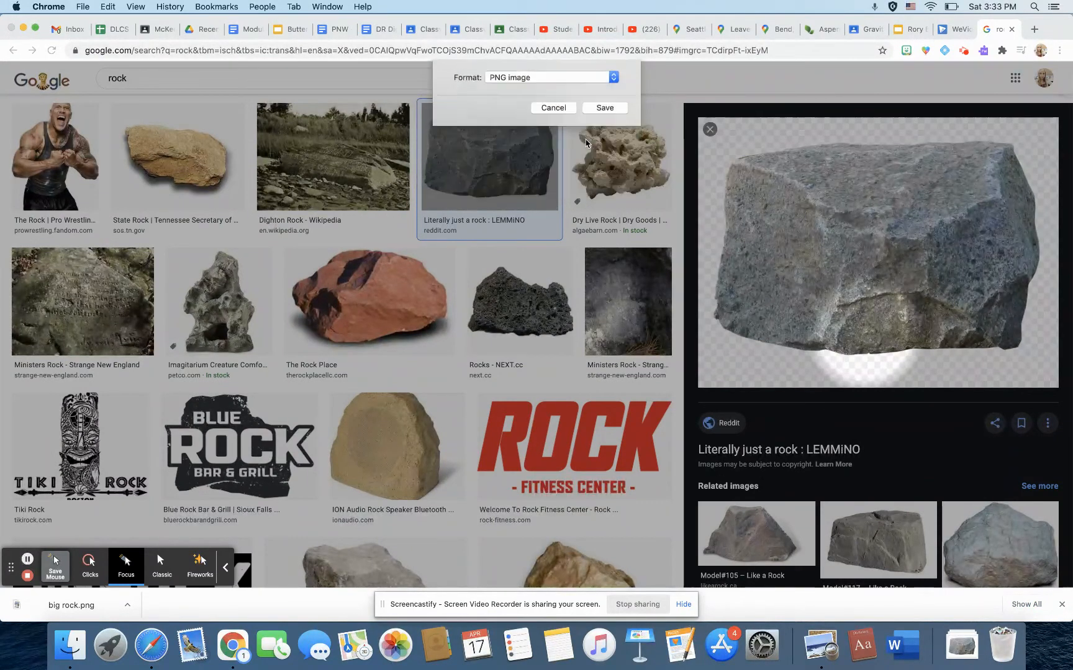
- Switch back to the WeVideo editor and import biggg rock.png from the computer into My media
left_click(947, 31)
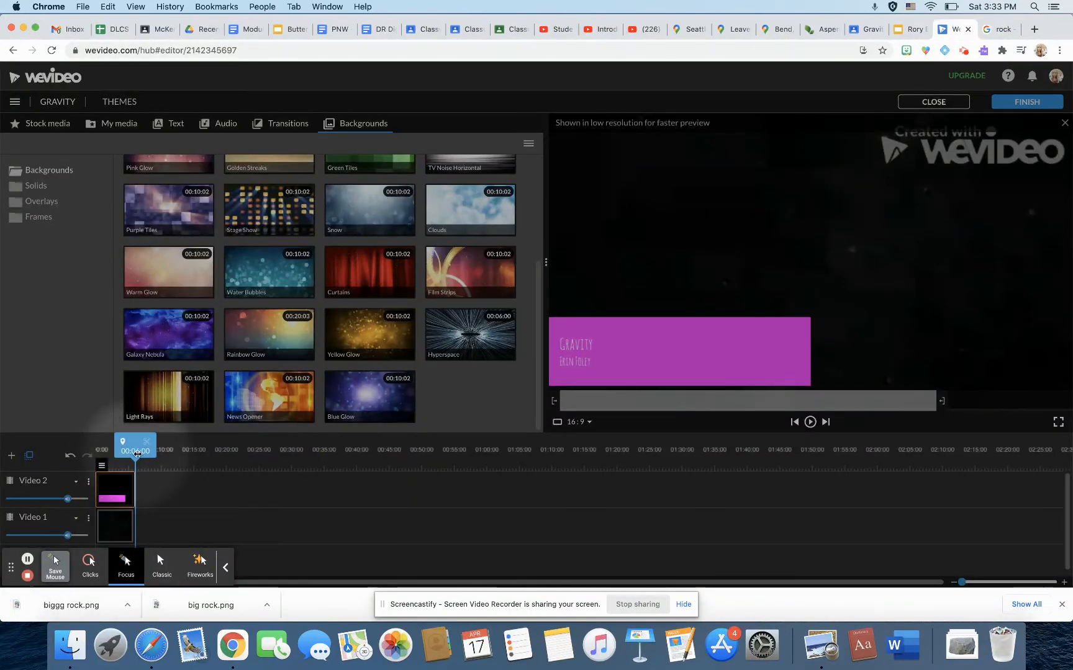
left_click(120, 128)
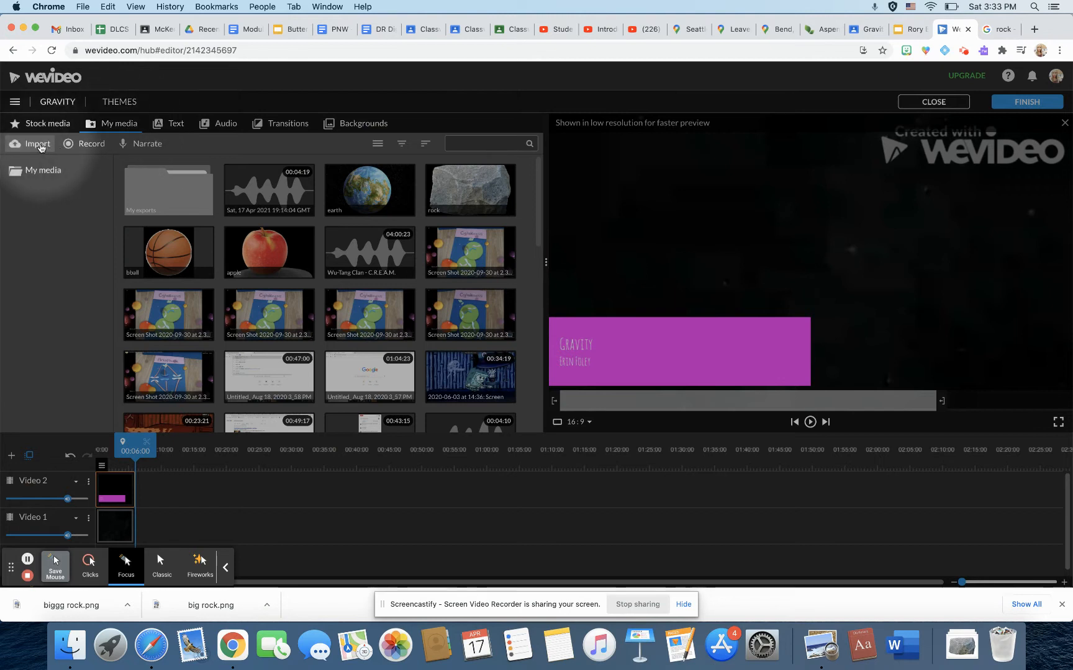
left_click(39, 144)
left_click(501, 359)
double_click(445, 129)
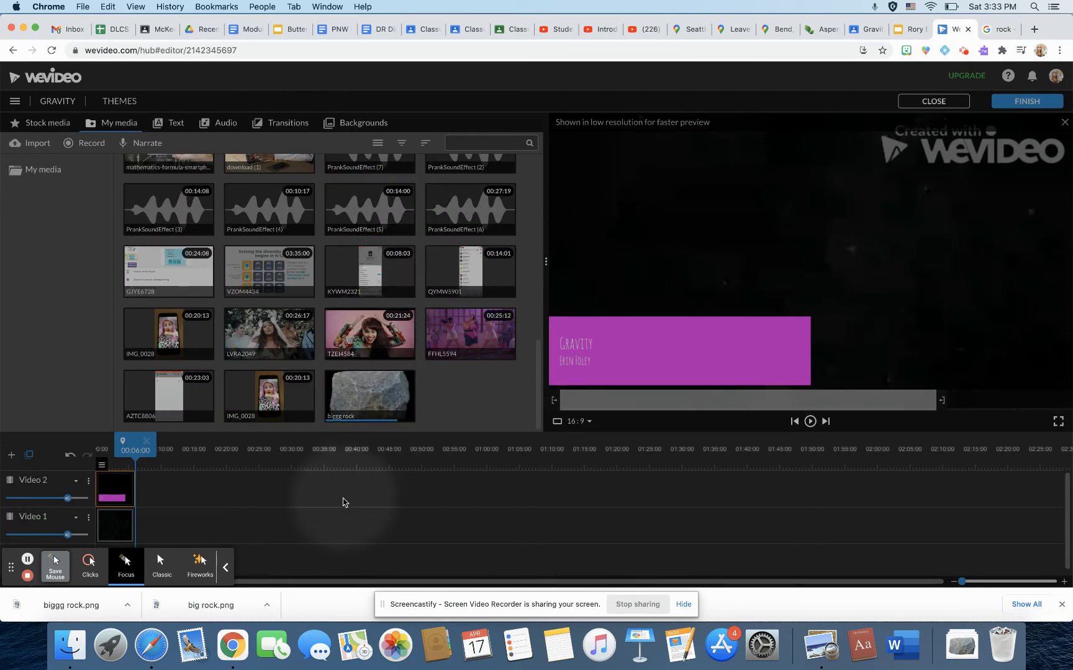
- Add three more video tracks to the timeline, Video 3, Video 4 and Video 5
scroll(345, 503, "down", 1)
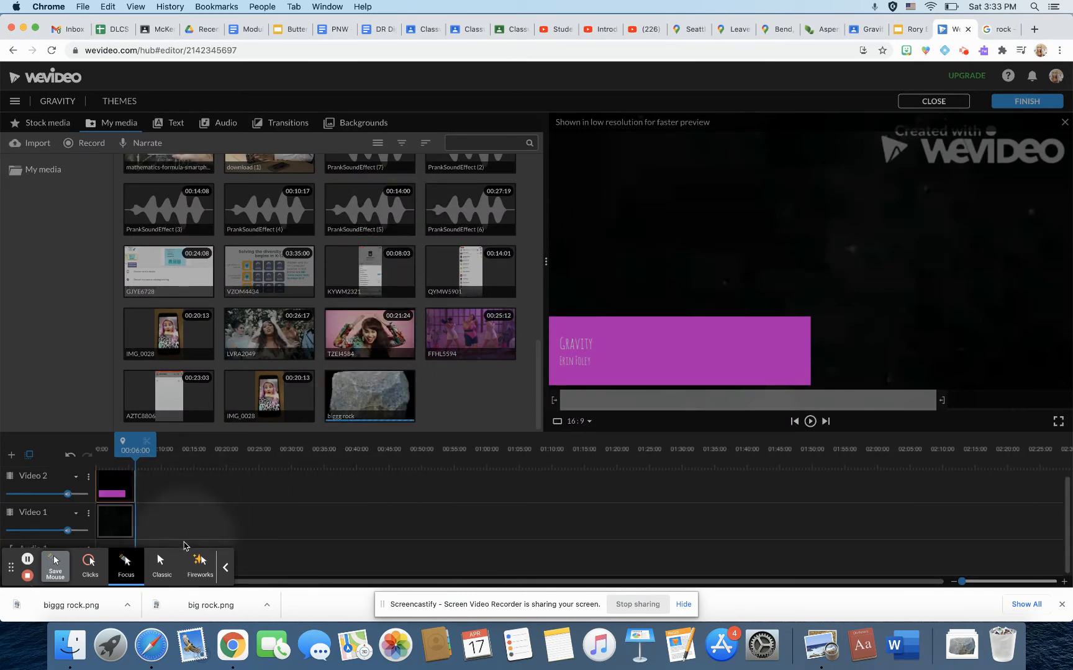
left_click(226, 568)
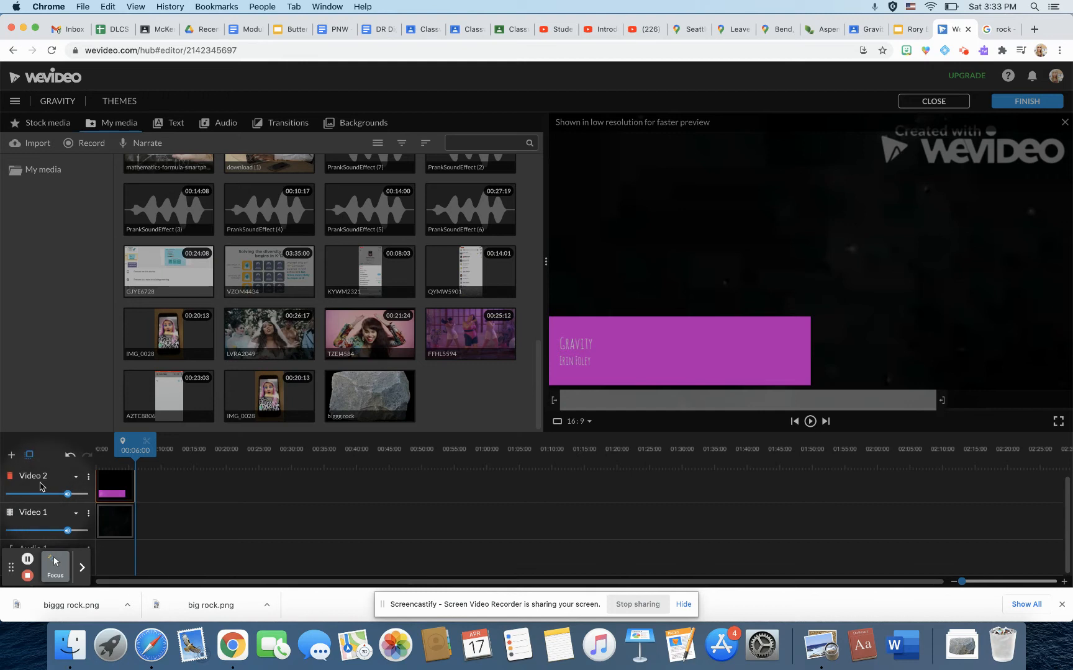
left_click(11, 457)
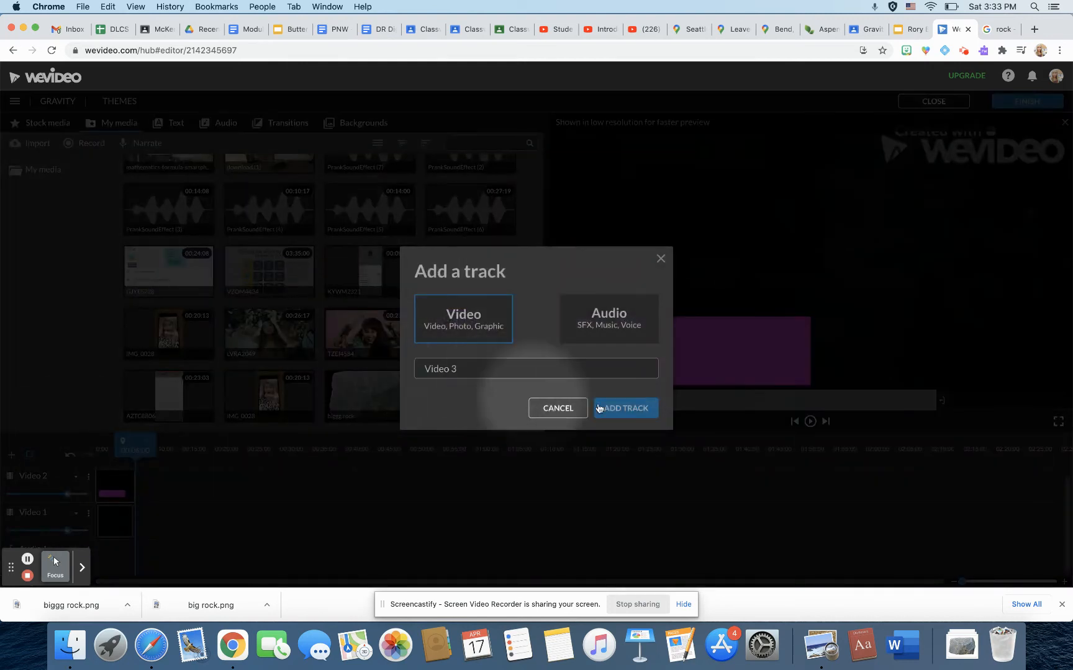
left_click(610, 407)
left_click(11, 455)
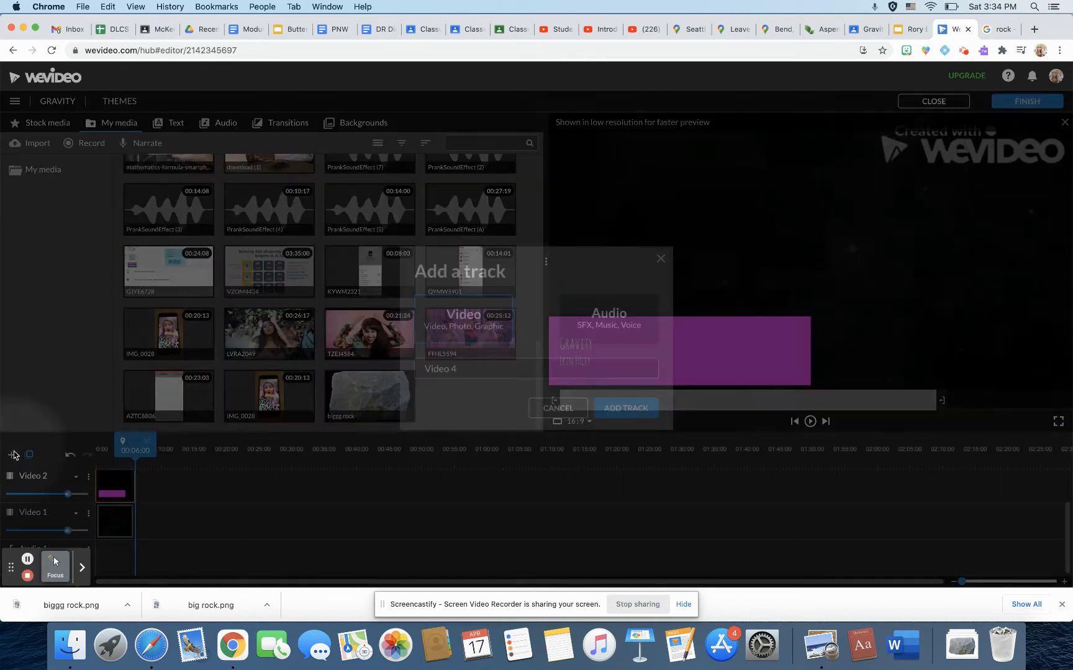
left_click(639, 413)
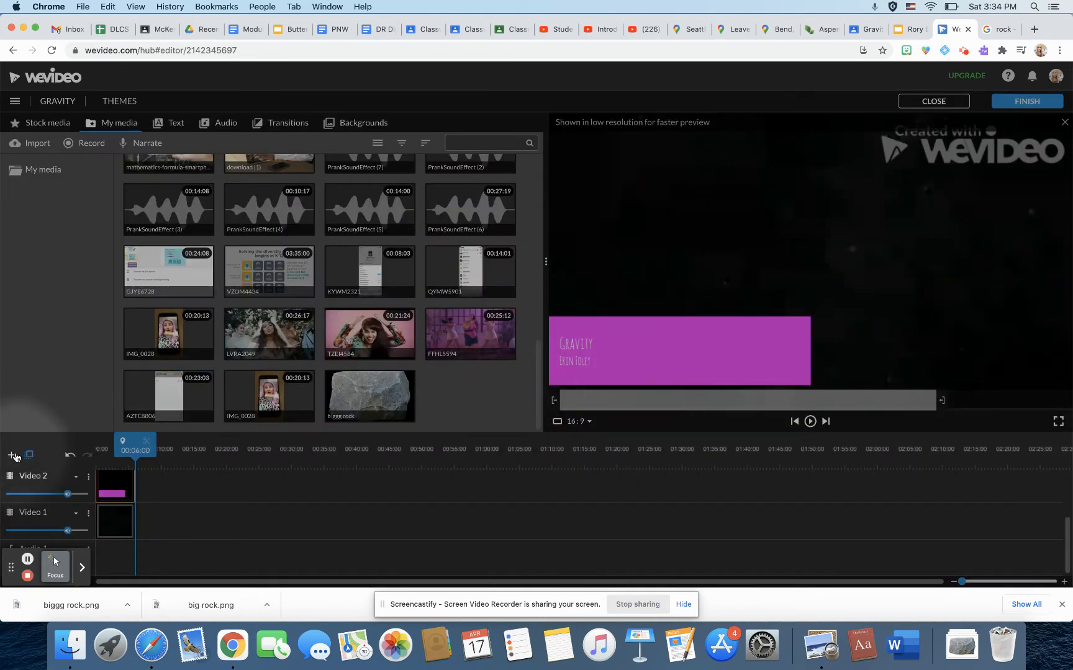
left_click(14, 457)
left_click(612, 420)
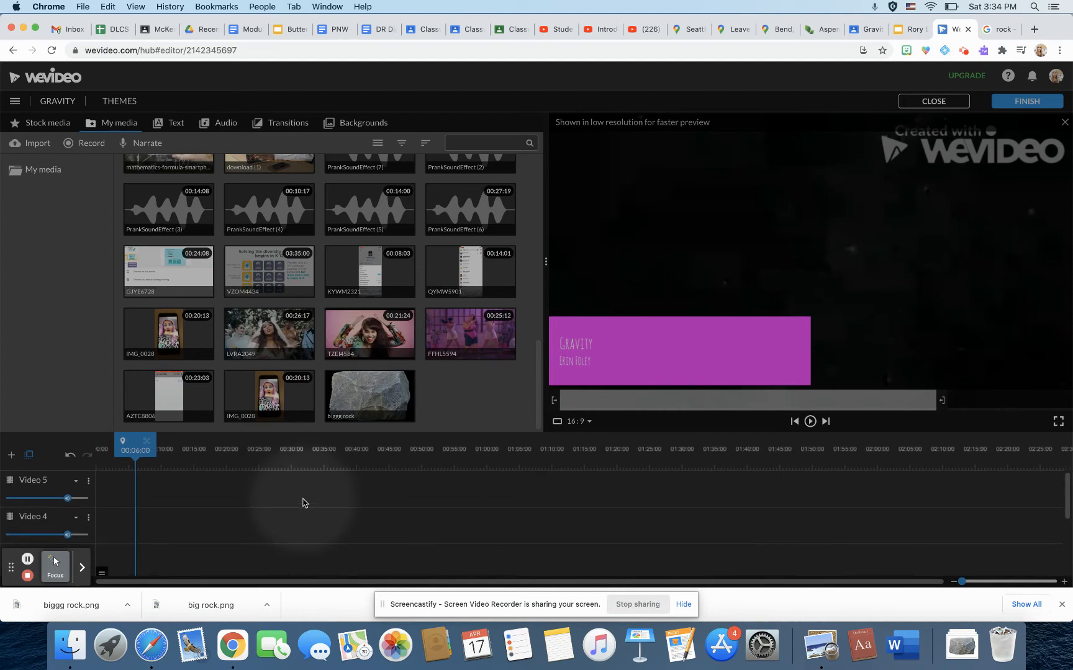
- Place the earth image on Video 1 directly after the Hyperspace background, starting at 6 seconds
scroll(302, 502, "down", 5)
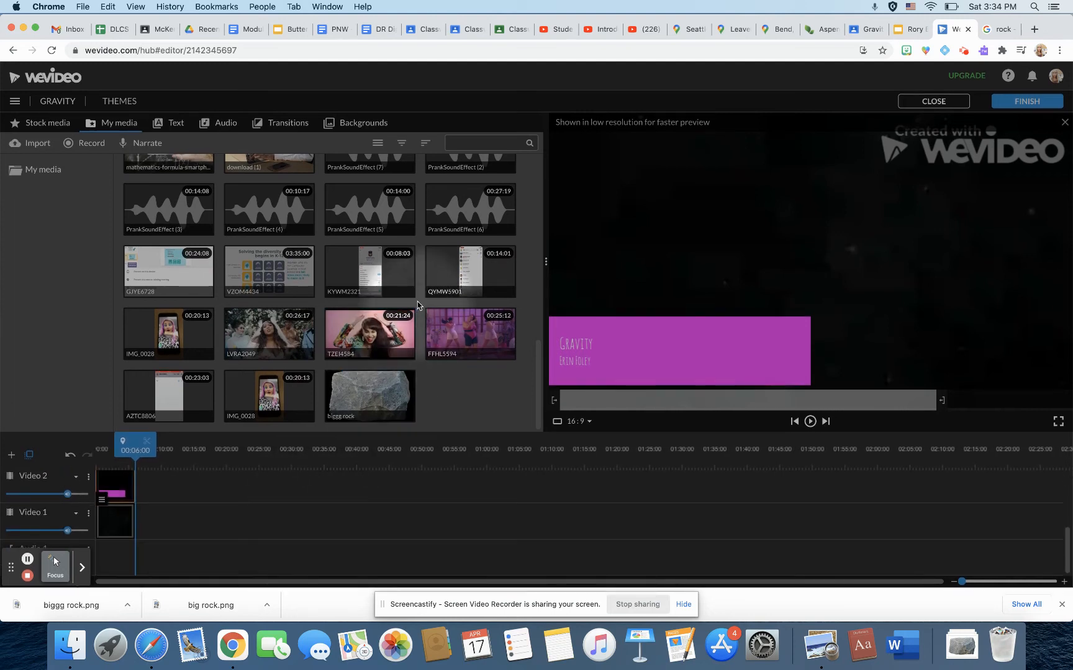
scroll(417, 306, "up", 15)
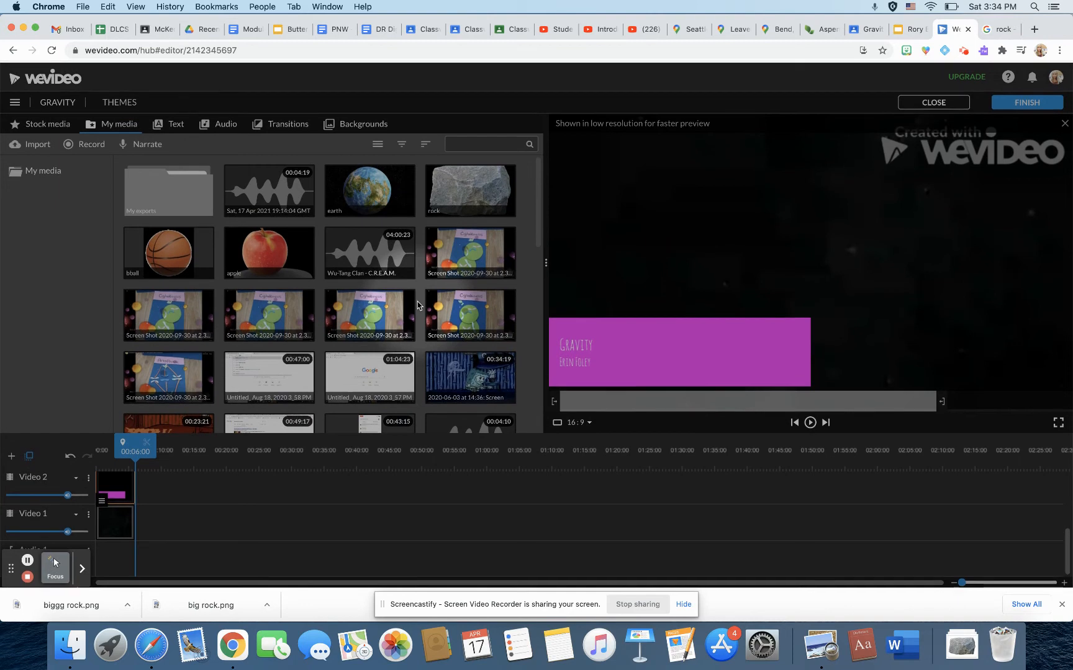
left_click(363, 187)
left_click_drag(344, 214, 163, 521)
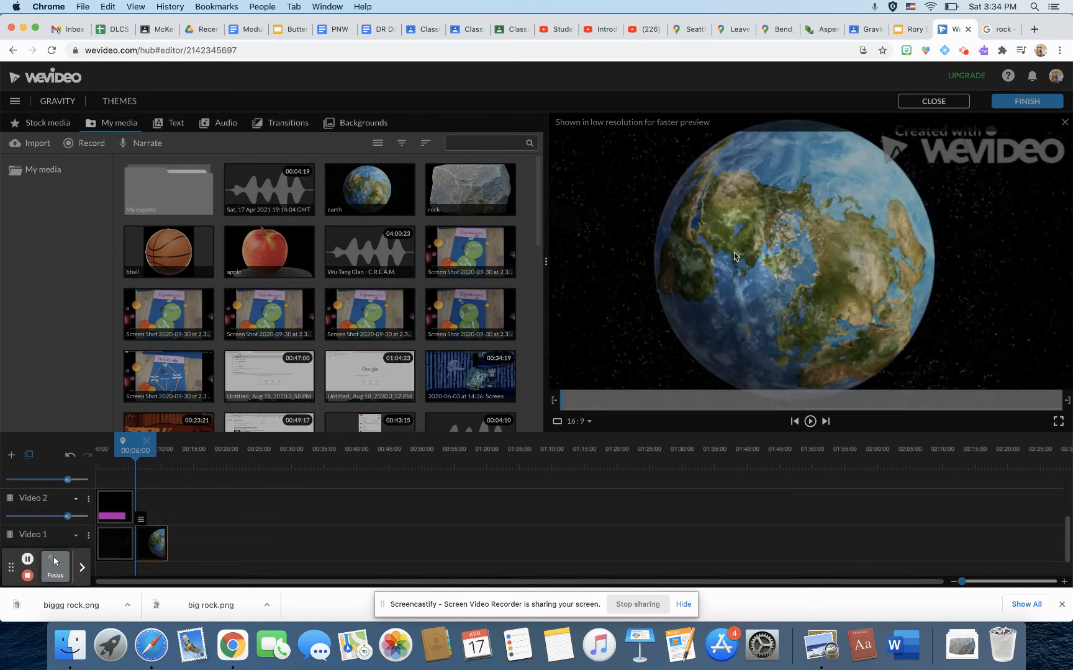
- Stack the bball, apple and rock images above the earth on Video 2, Video 3 and Video 4, starting at 6 seconds
left_click_drag(167, 254, 152, 515)
left_click_drag(269, 253, 143, 506)
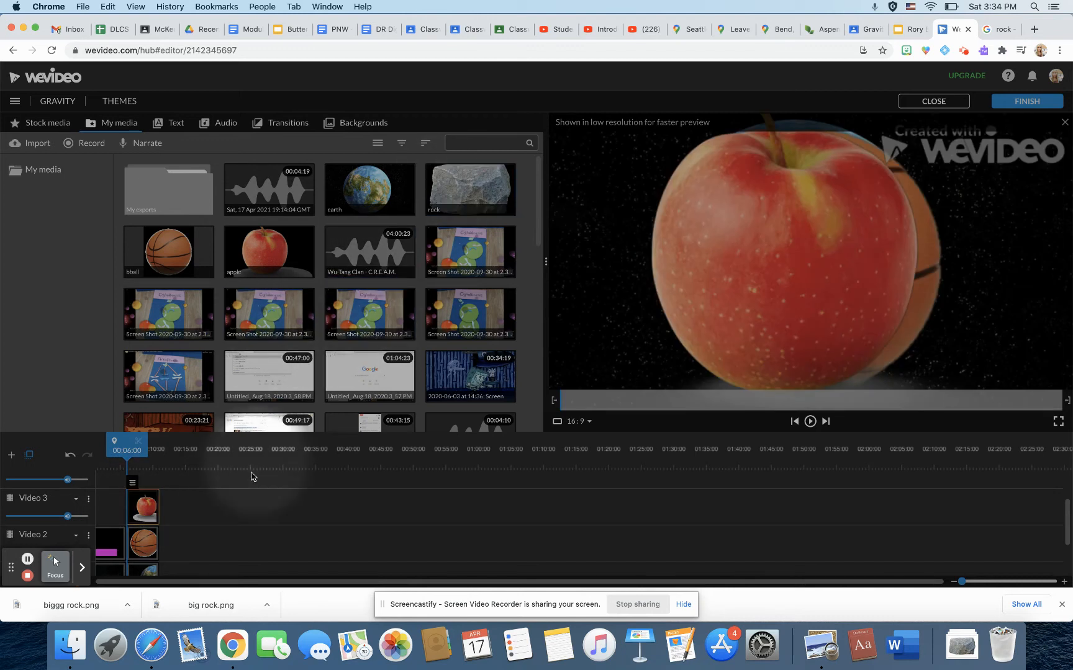
scroll(246, 488, "up", 1)
left_click_drag(442, 197, 148, 493)
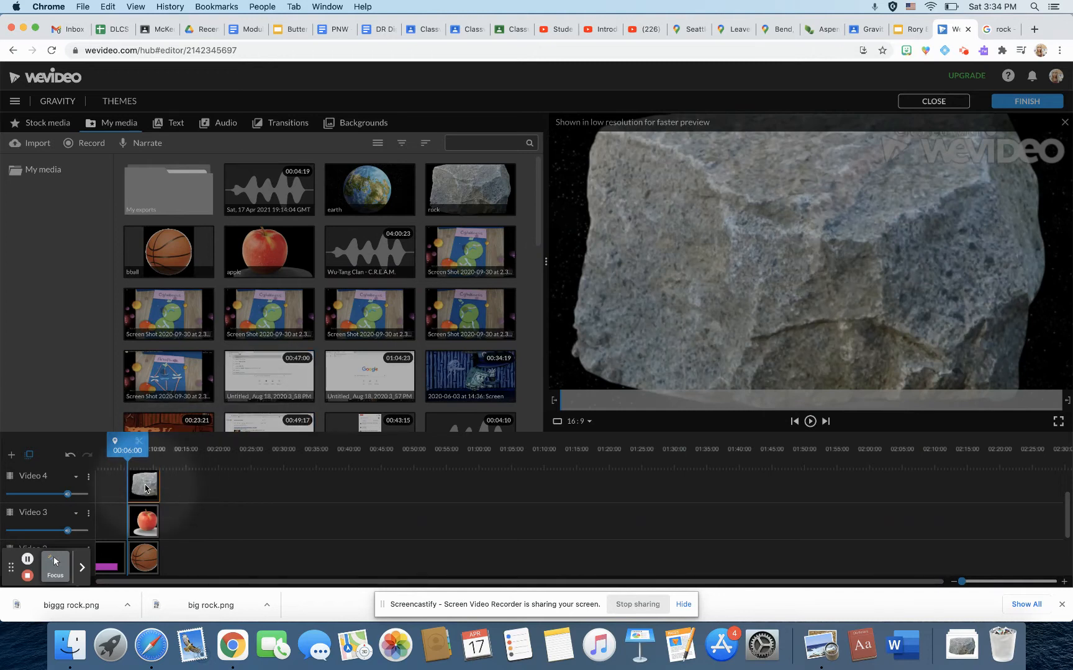
- Shrink the rock clip on Video 4 to a scale of 0.17 and save the change
scroll(145, 489, "up", 1)
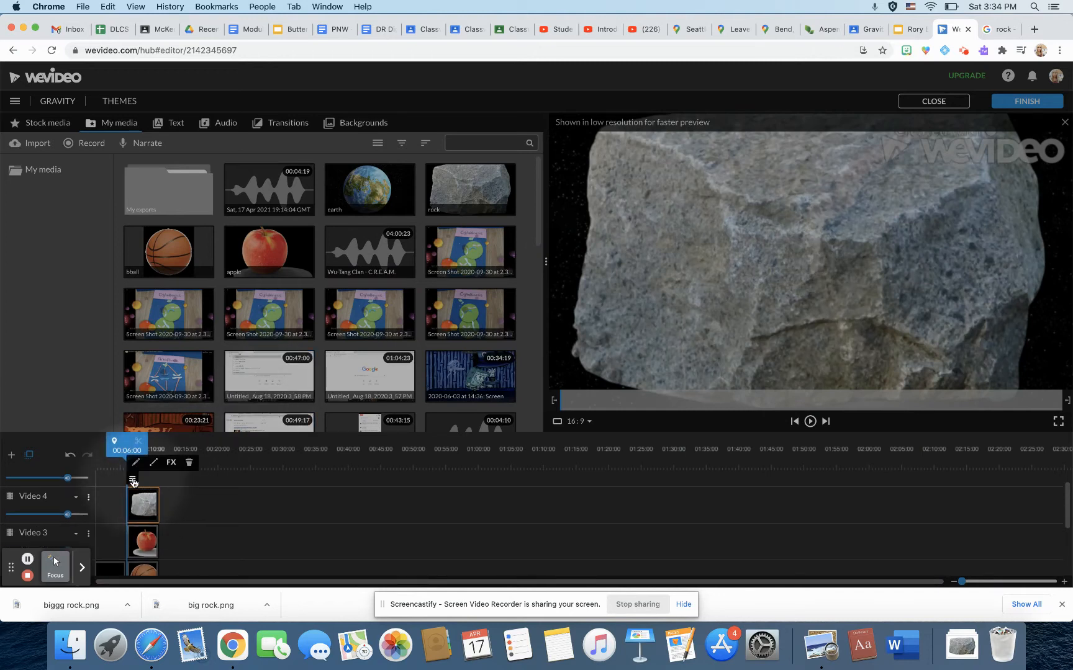
left_click(136, 463)
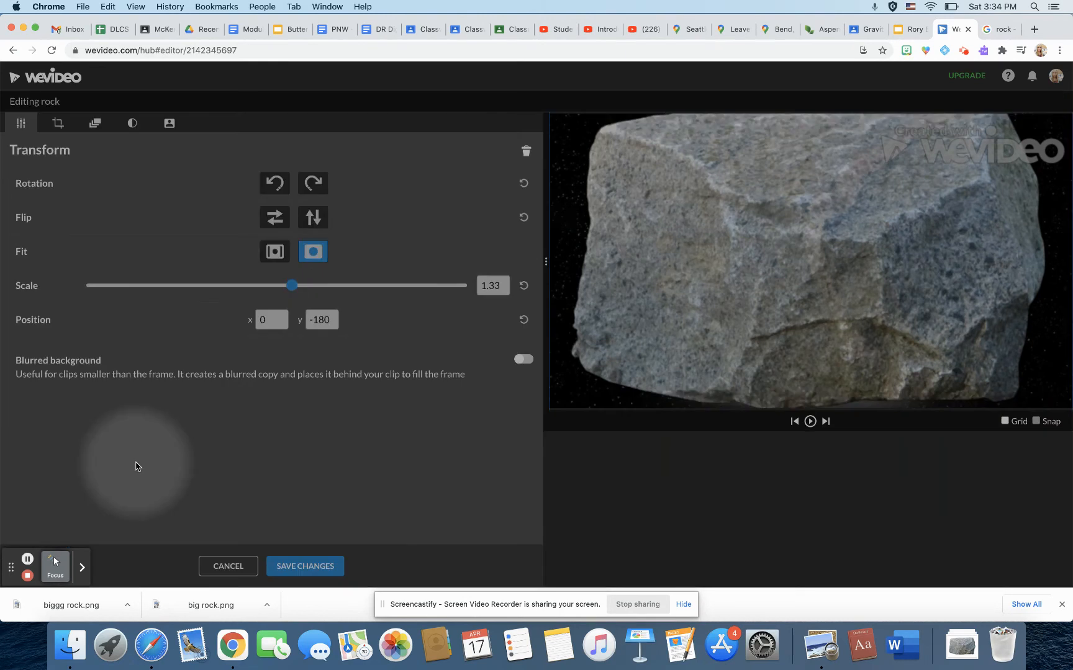
left_click_drag(290, 287, 119, 292)
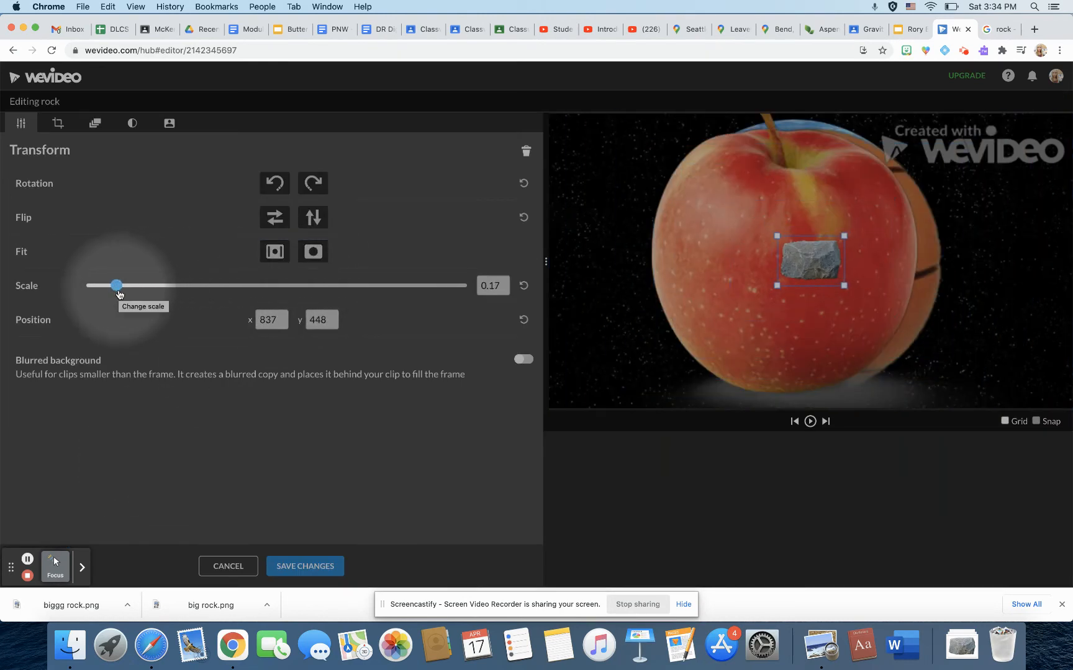
left_click(295, 566)
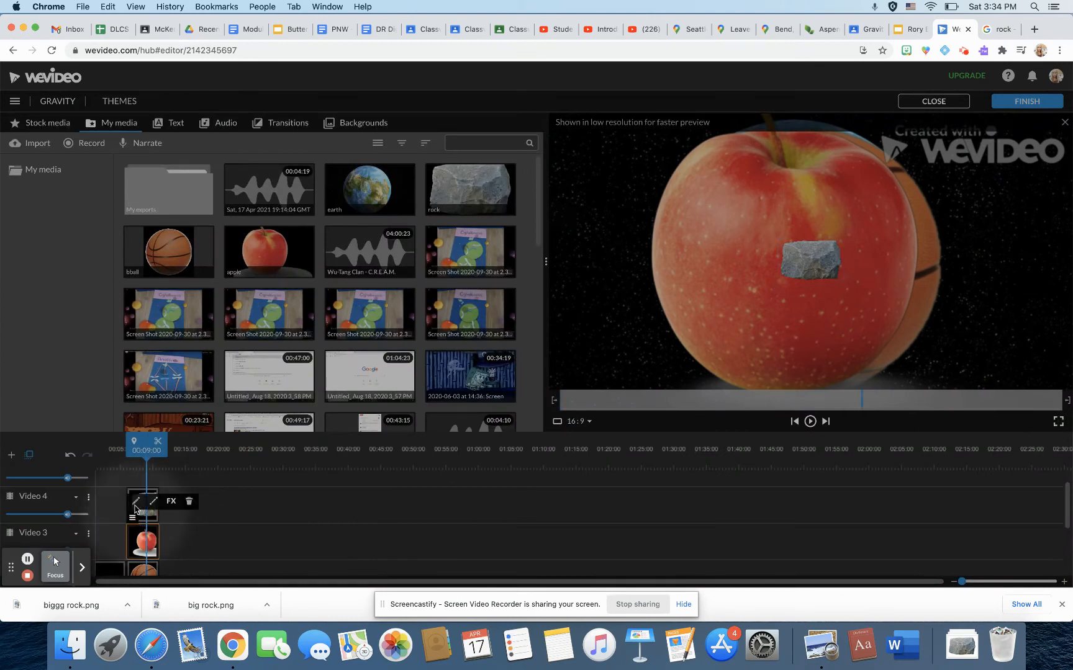
- Scale the apple clip to 0.16, move it to the earth's left edge at about x 249, y 527, and save
left_click(136, 502)
left_click_drag(295, 285, 122, 295)
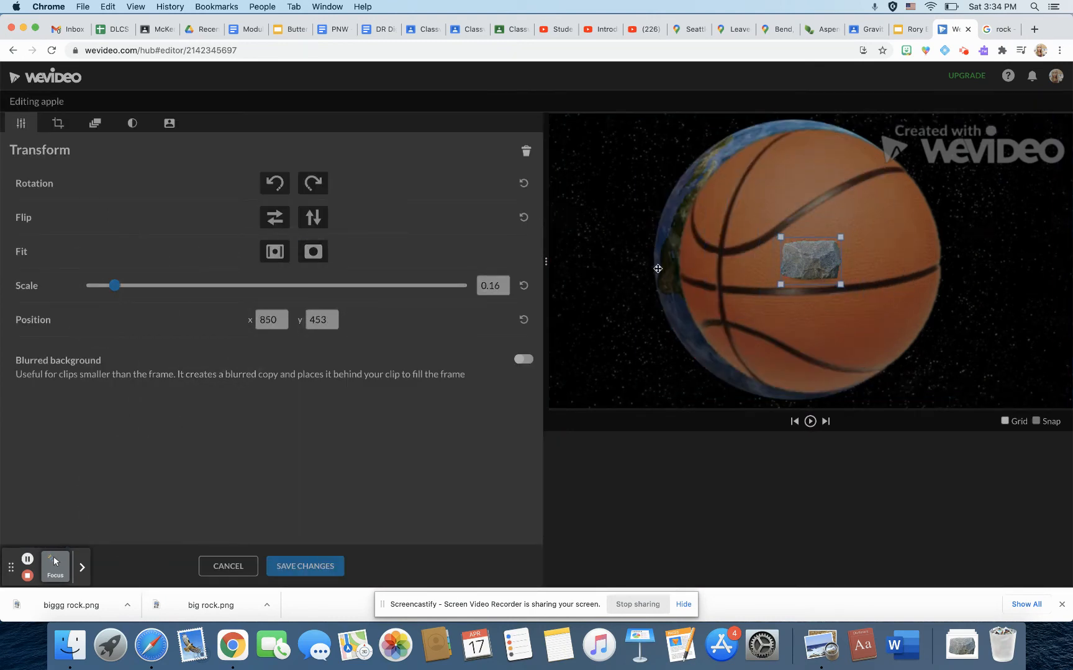
left_click_drag(789, 263, 626, 283)
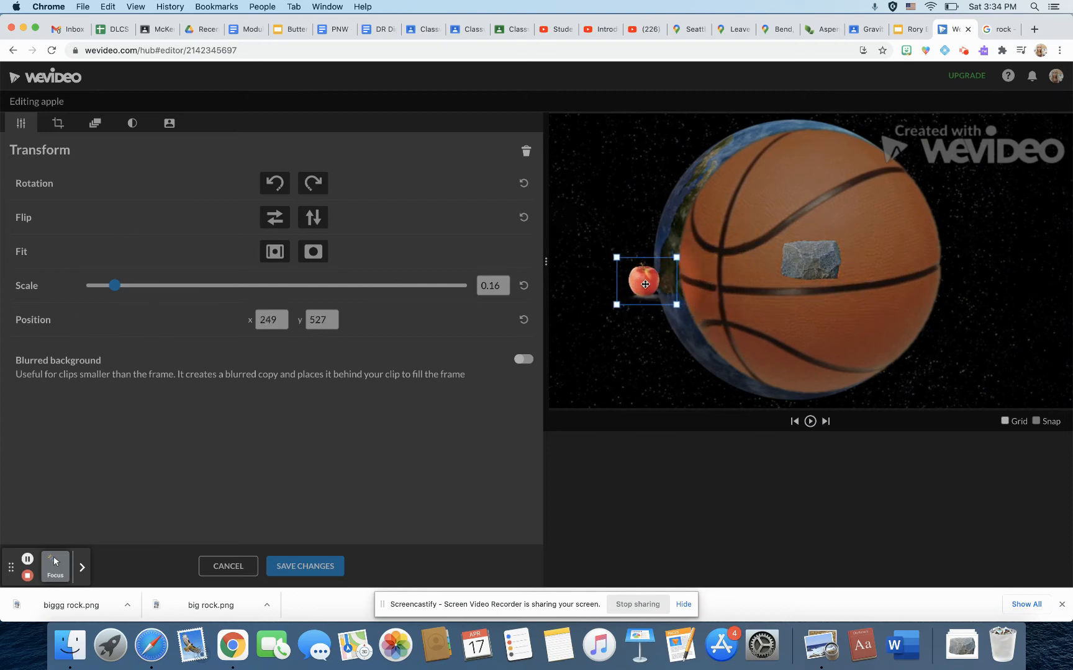
left_click(303, 562)
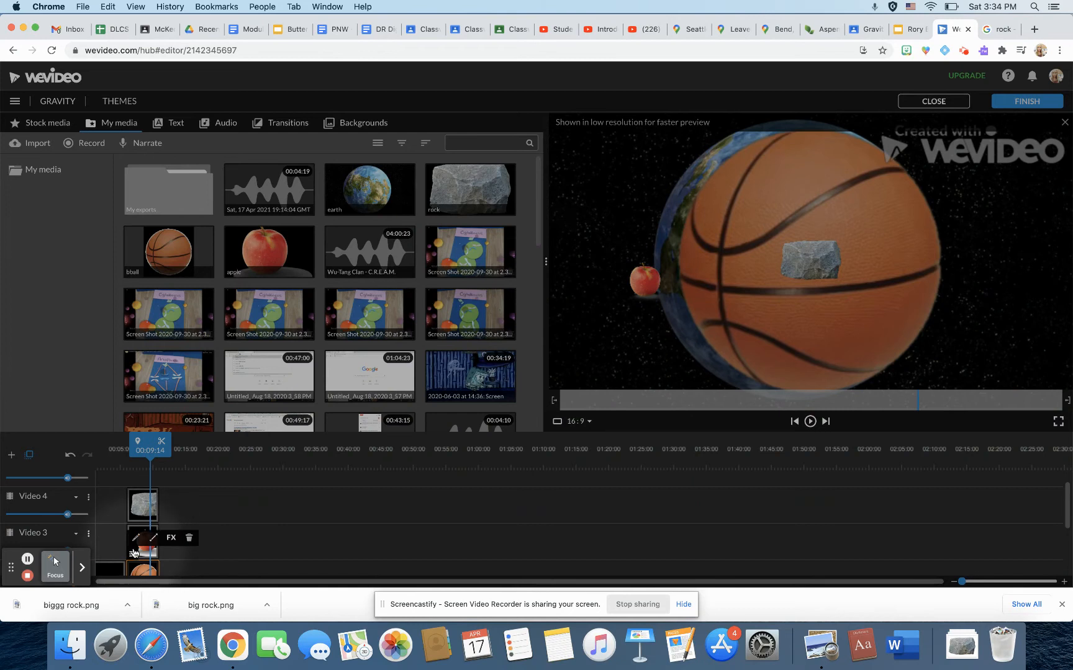
- Scale the basketball clip to 0.16, move it to the earth's upper right edge at about x 1353, y 170, and save
left_click(136, 538)
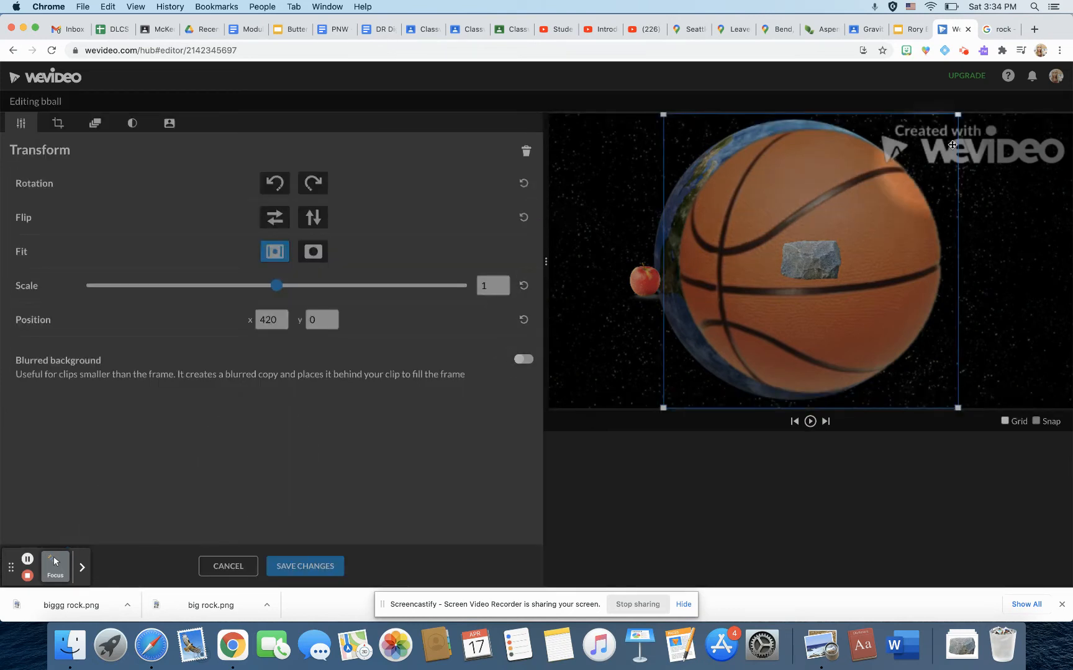
left_click_drag(959, 115, 836, 194)
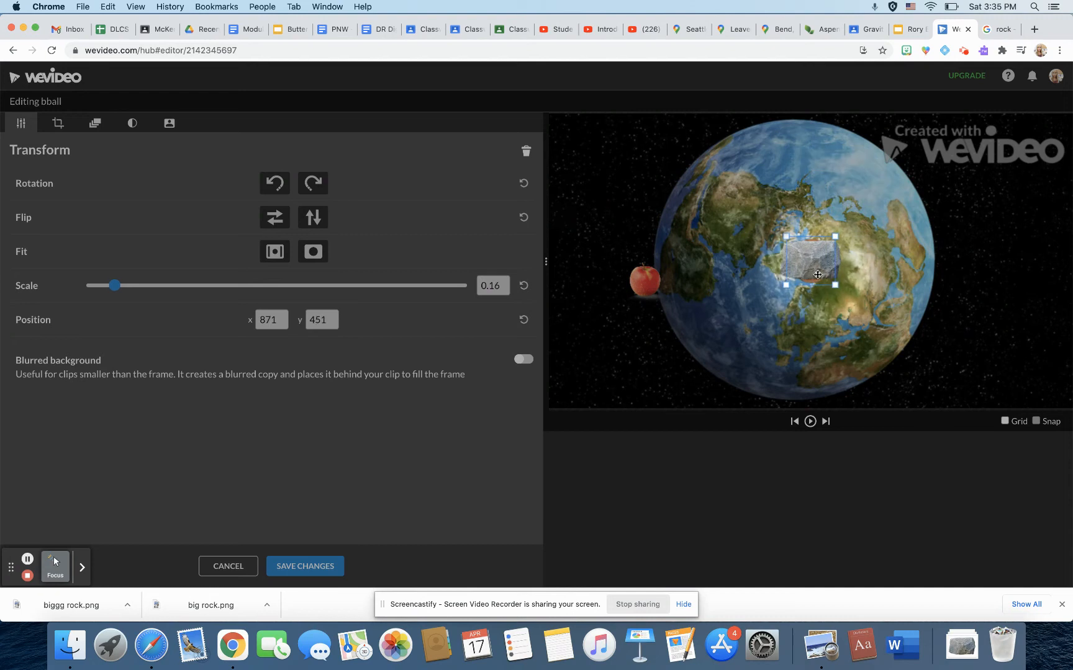
left_click_drag(810, 261, 942, 184)
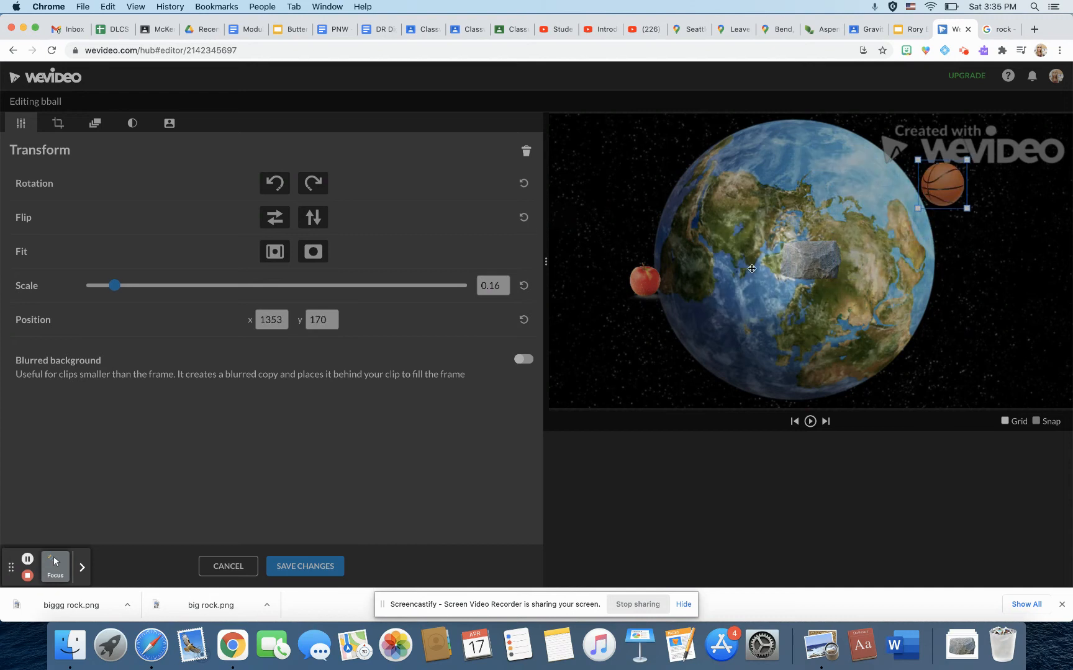
left_click(305, 566)
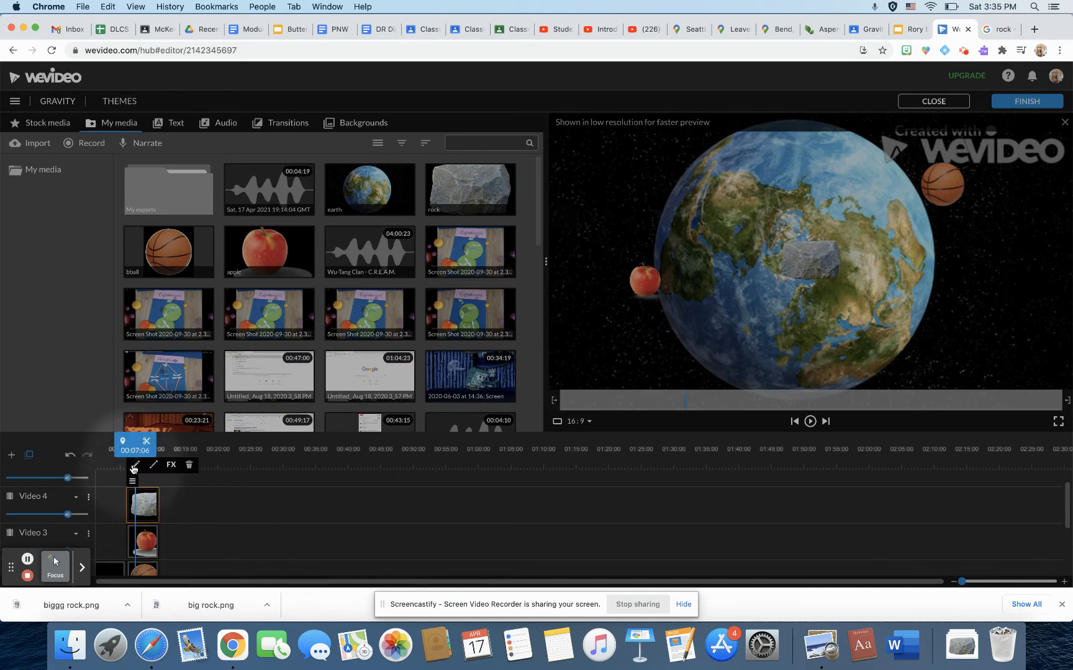
- Move the rock clip to the earth's lower right area at about x 1123, y 695, and save
left_click(132, 467)
left_click_drag(810, 273, 885, 338)
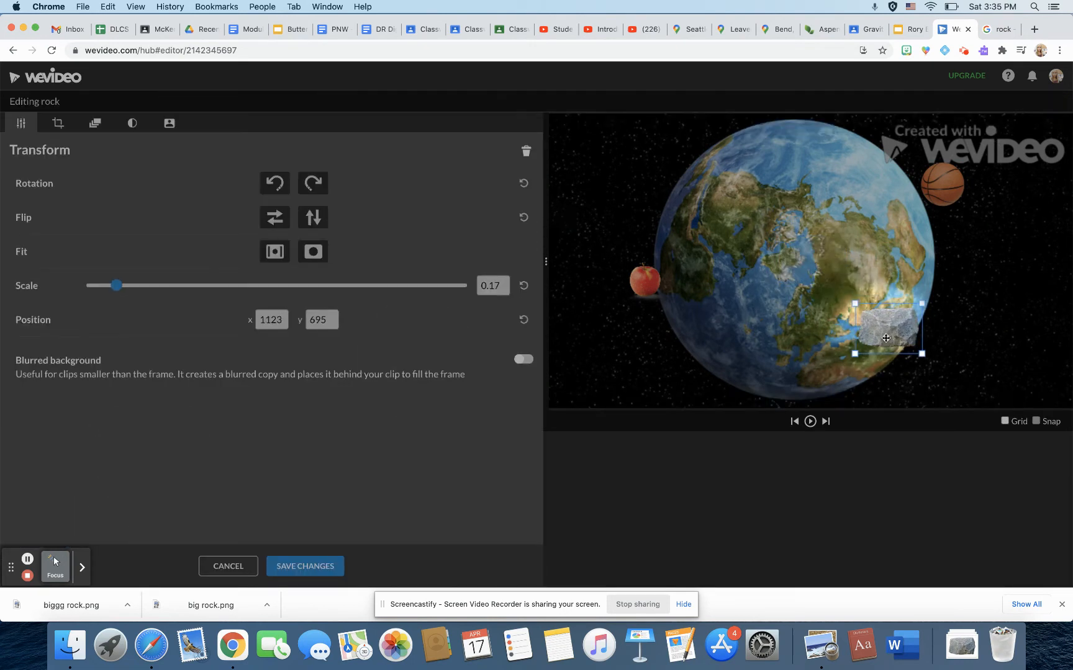
left_click(300, 566)
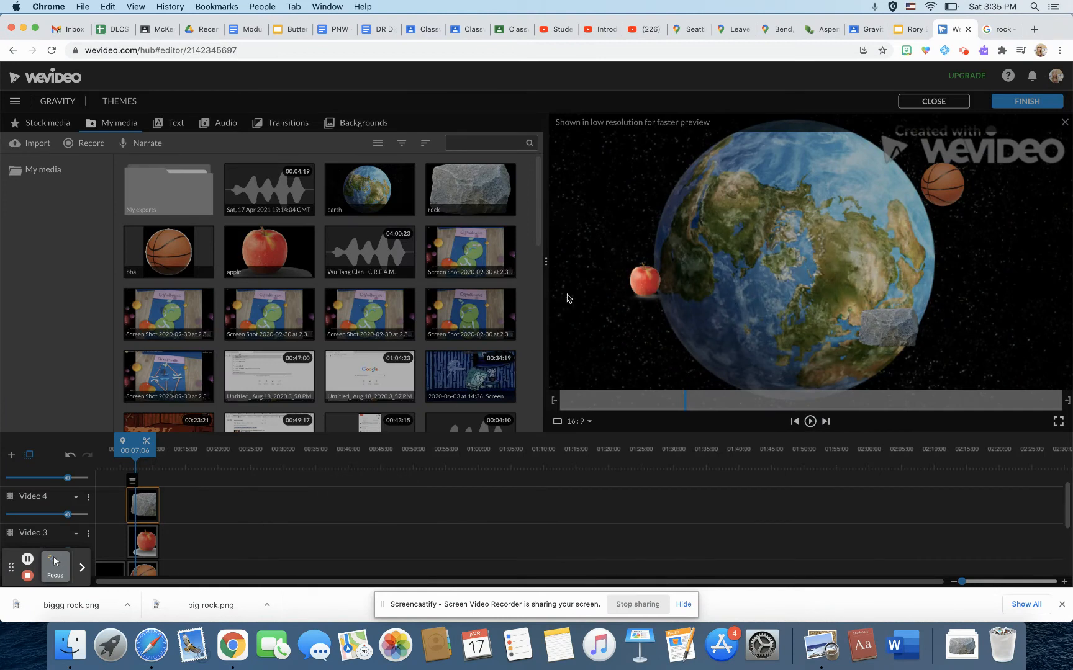
- Edit the rock clip on Video 4 and set its animation start position to about x 1263, y 757, off the earth's lower right edge
scroll(278, 514, "down", 1)
scroll(279, 514, "down", 2)
scroll(279, 514, "left", 1)
scroll(279, 514, "up", 5)
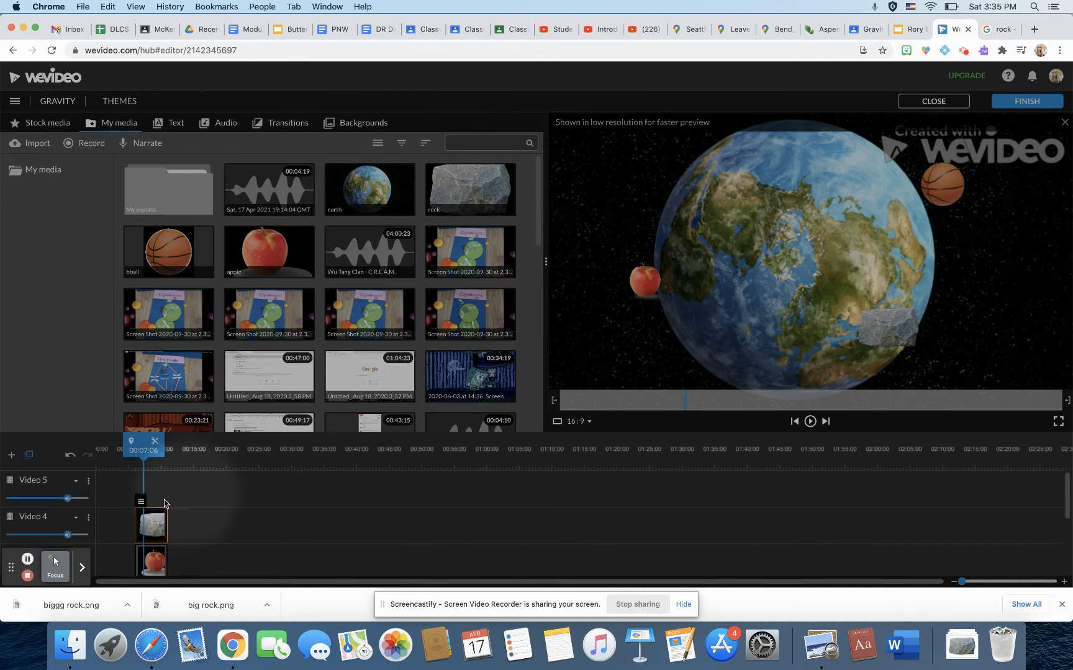
mouse_move(142, 503)
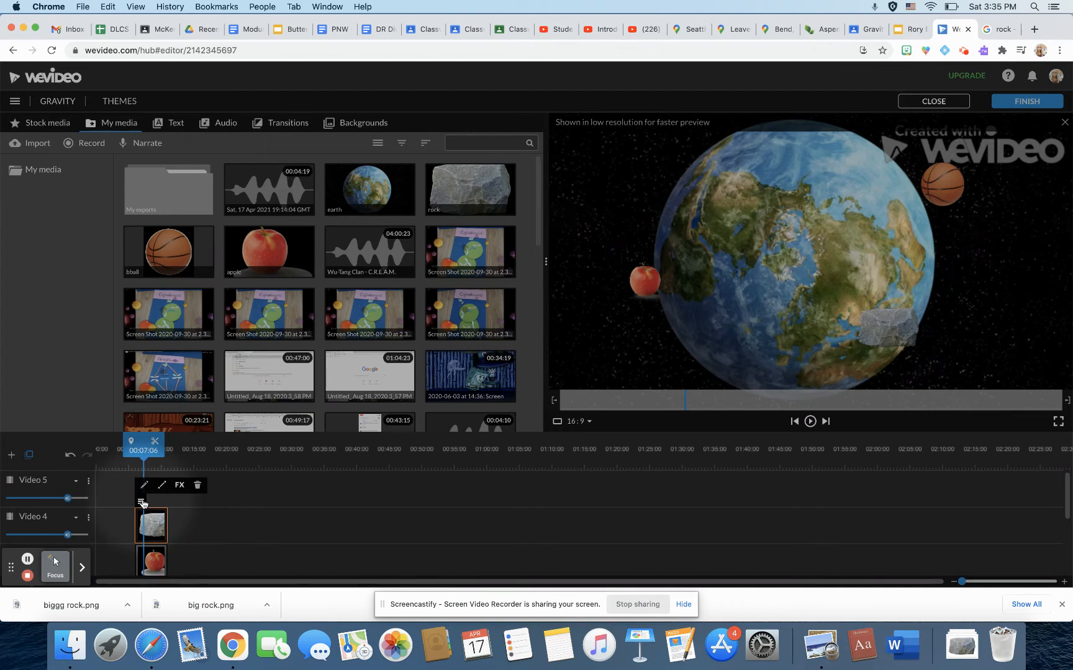
left_click(145, 486)
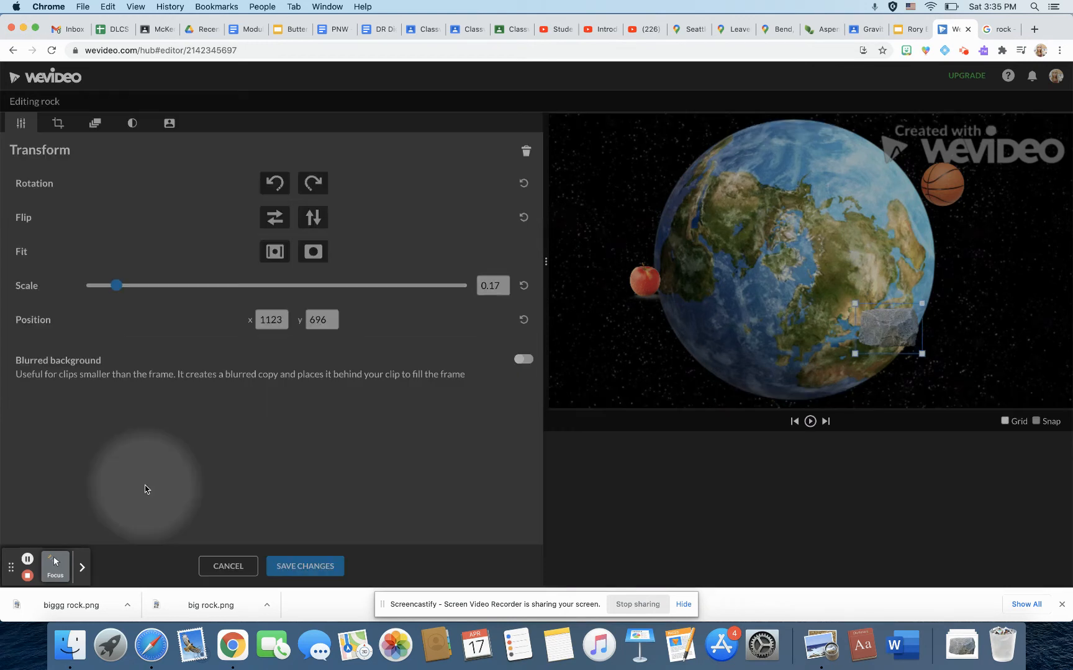
left_click(97, 124)
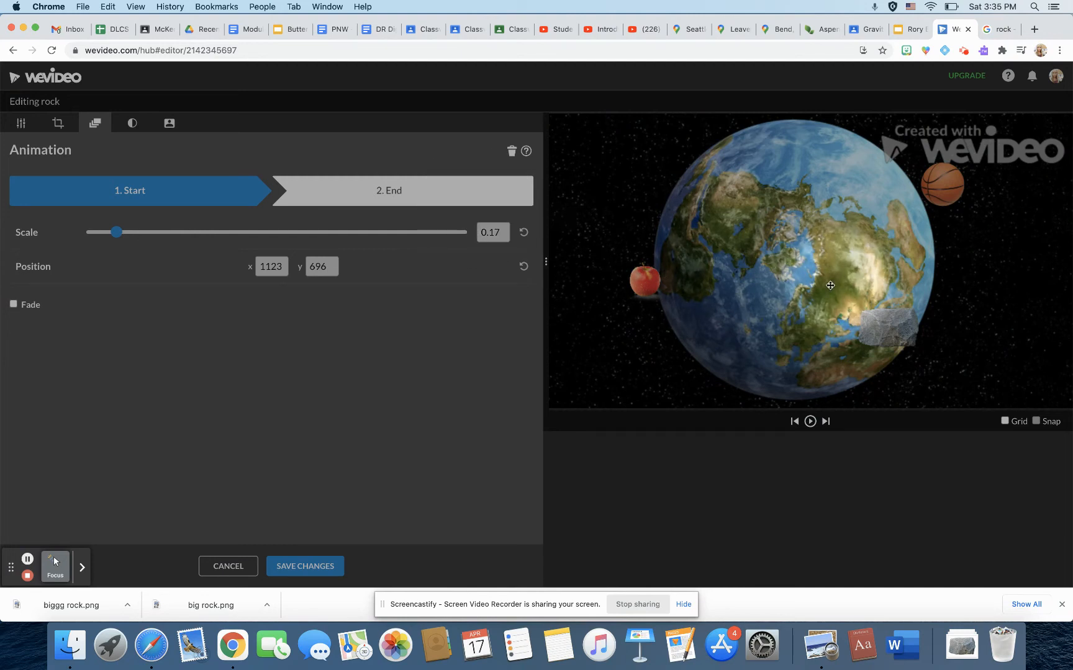
left_click_drag(643, 282, 932, 350)
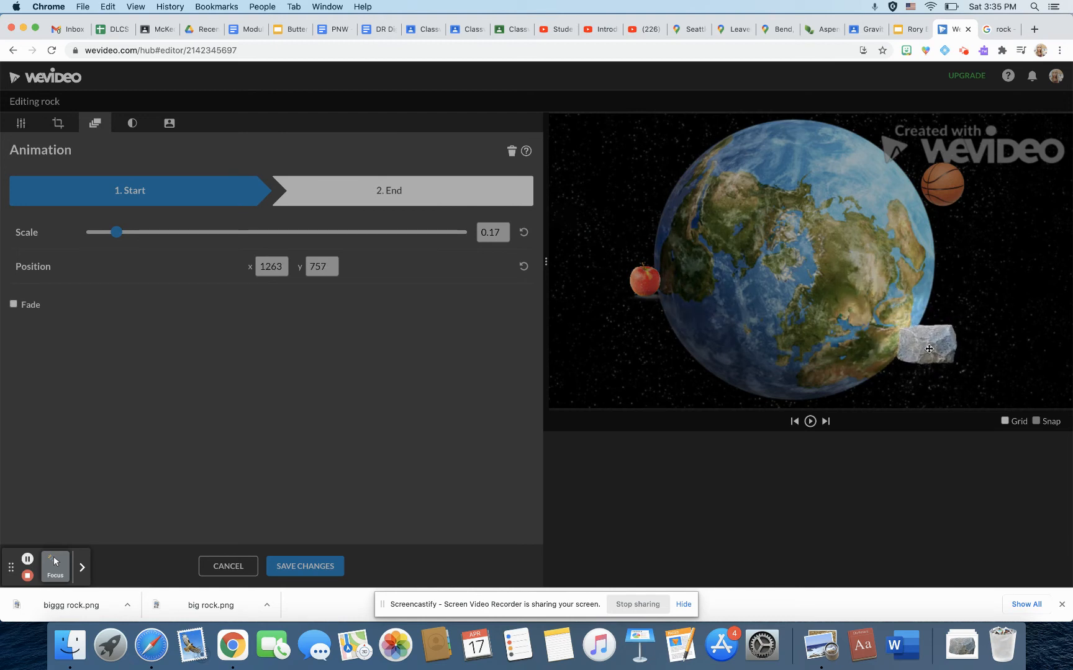
- Set the rock's animation end to scale 0.06 over the earth at about x 1026, y 591, and save the changes
left_click(513, 195)
left_click_drag(891, 317, 841, 277)
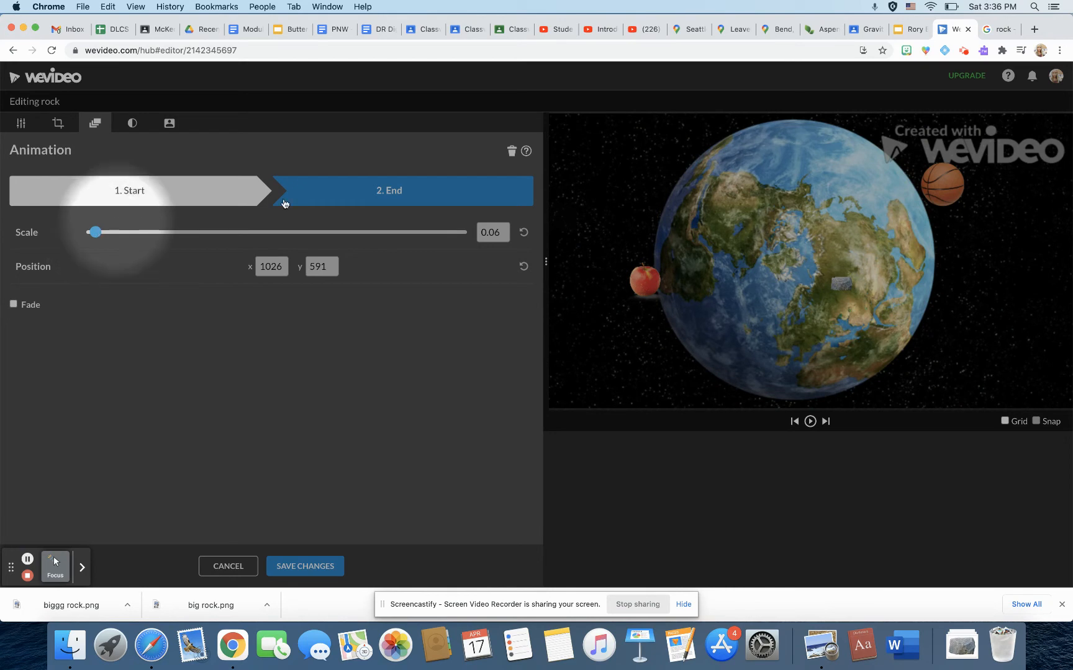
left_click(327, 568)
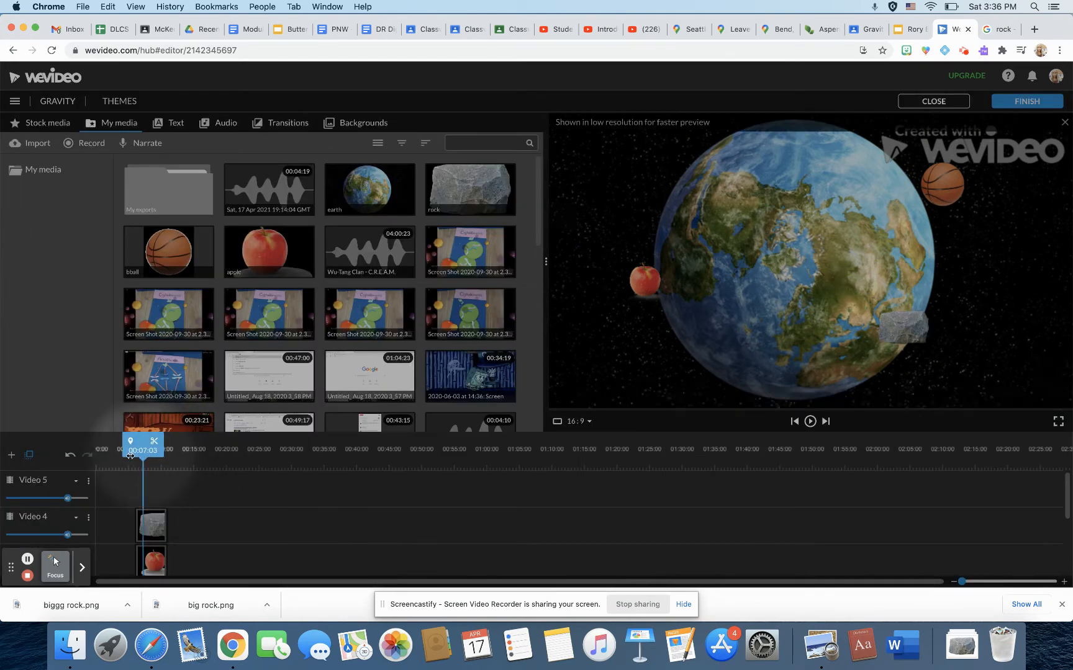
- Play the timeline from about 00:04:23 to preview the rock's animation toward the earth
left_click_drag(144, 443, 129, 443)
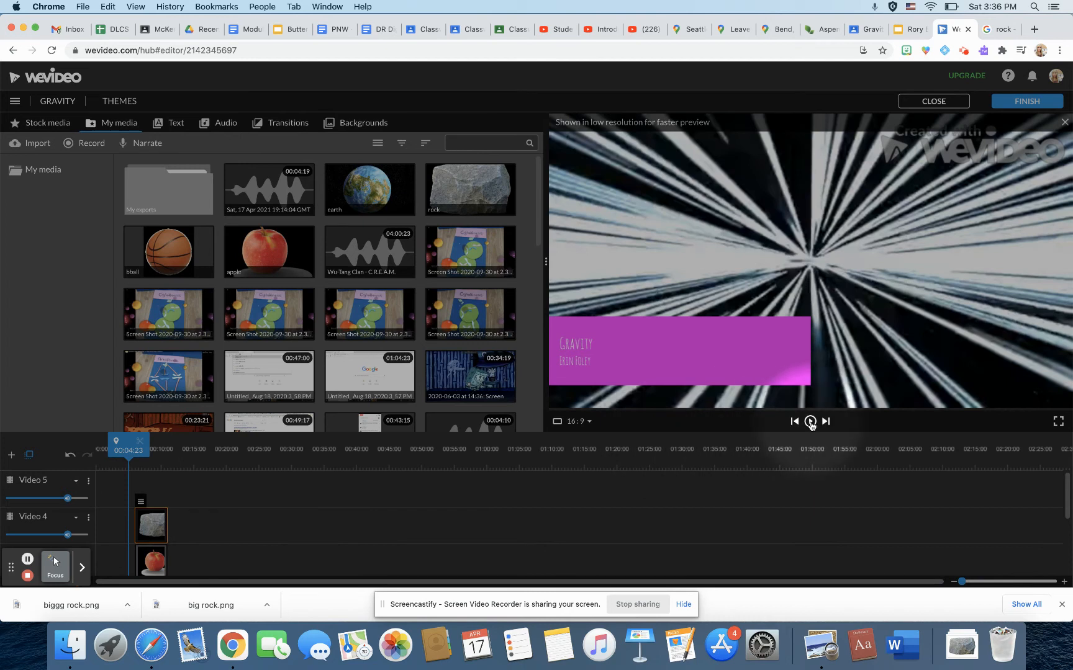
left_click(810, 423)
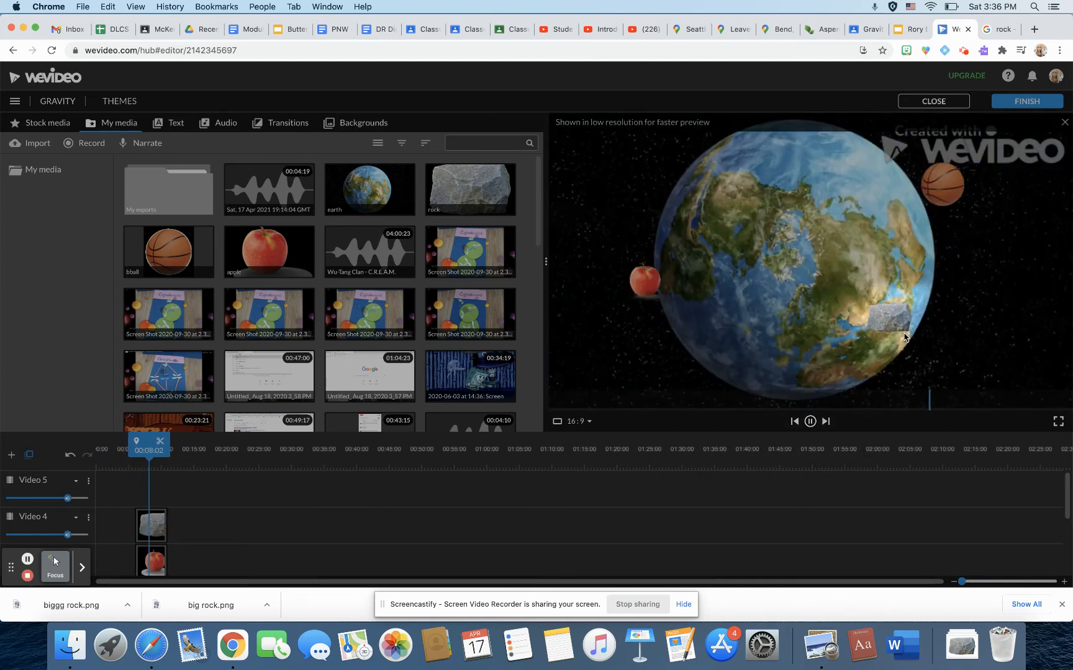
left_click(810, 422)
- Animate the Lower third title on Video 2 from a start at about x -873, y 790 to x 0, y 744, and save
scroll(276, 531, "down", 3)
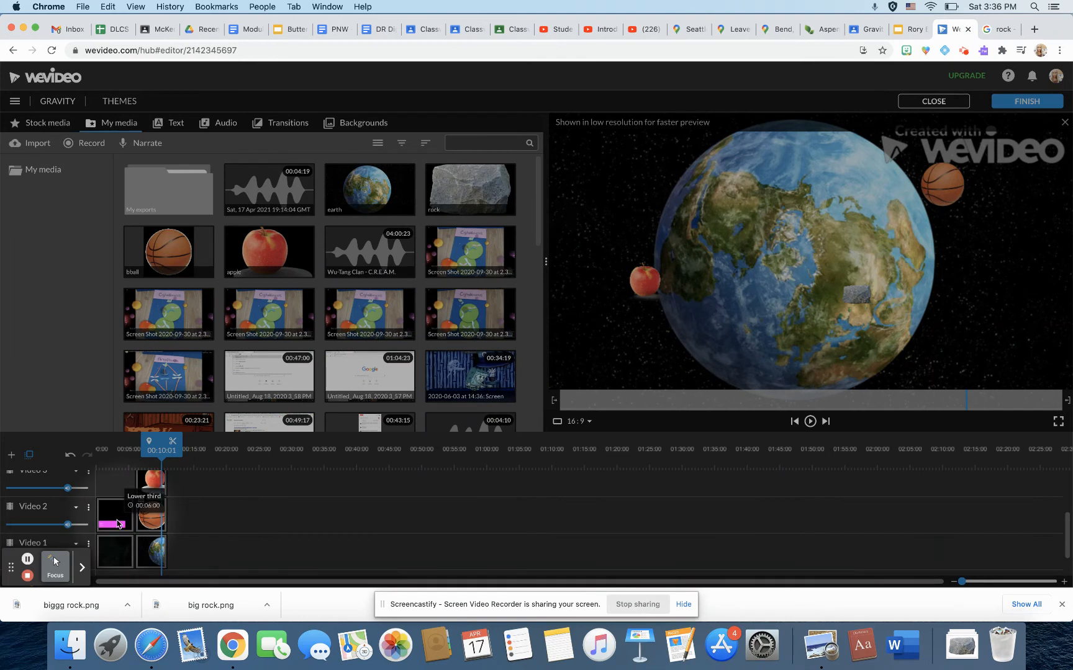
left_click(113, 525)
left_click(103, 495)
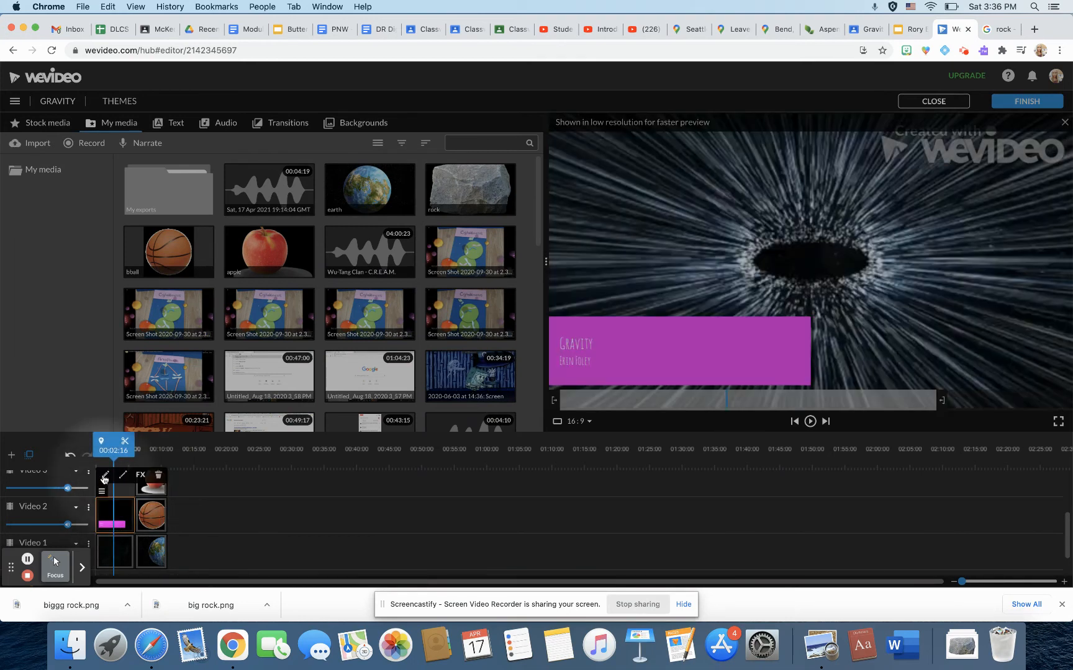
left_click(104, 476)
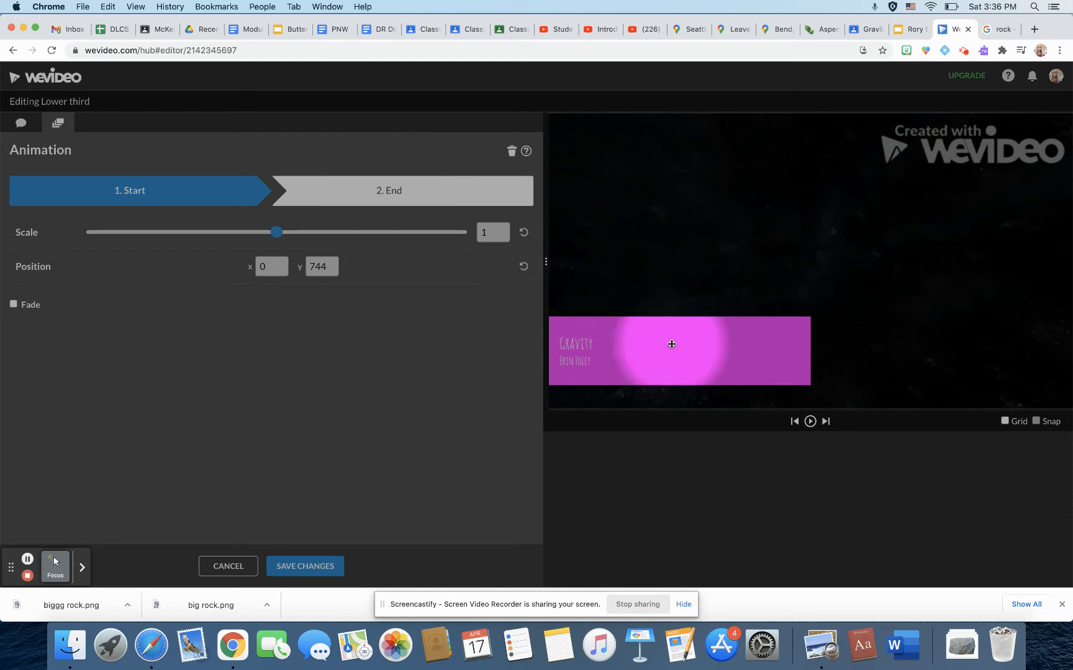
left_click_drag(744, 352, 514, 364)
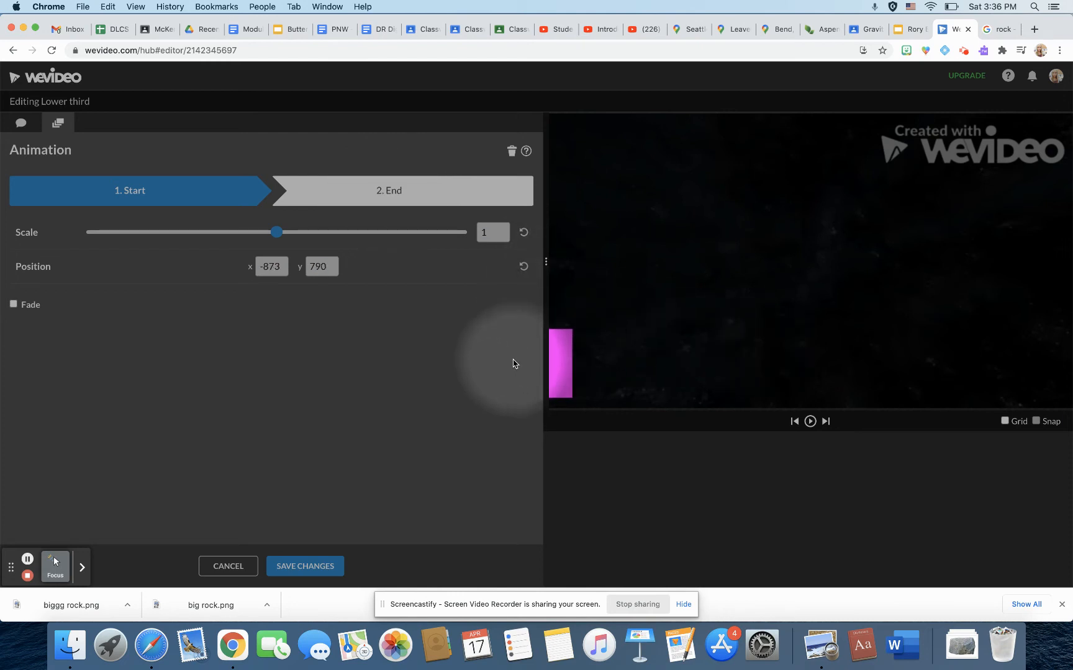
left_click(478, 192)
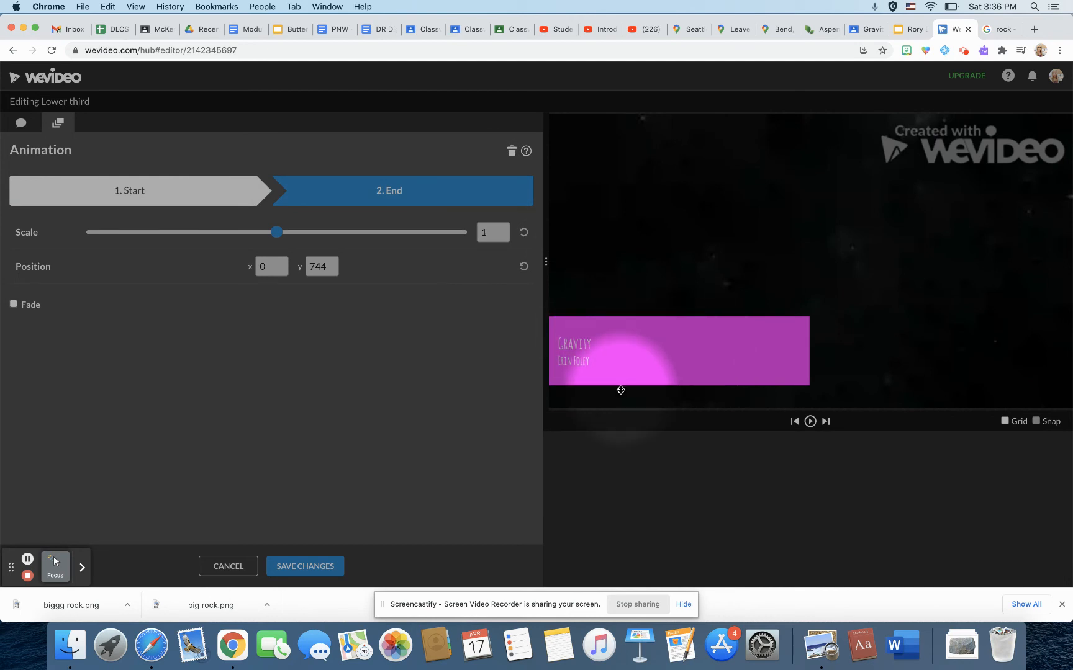
left_click(314, 566)
- Play the project from the beginning to preview the title sliding in
left_click_drag(113, 445, 96, 444)
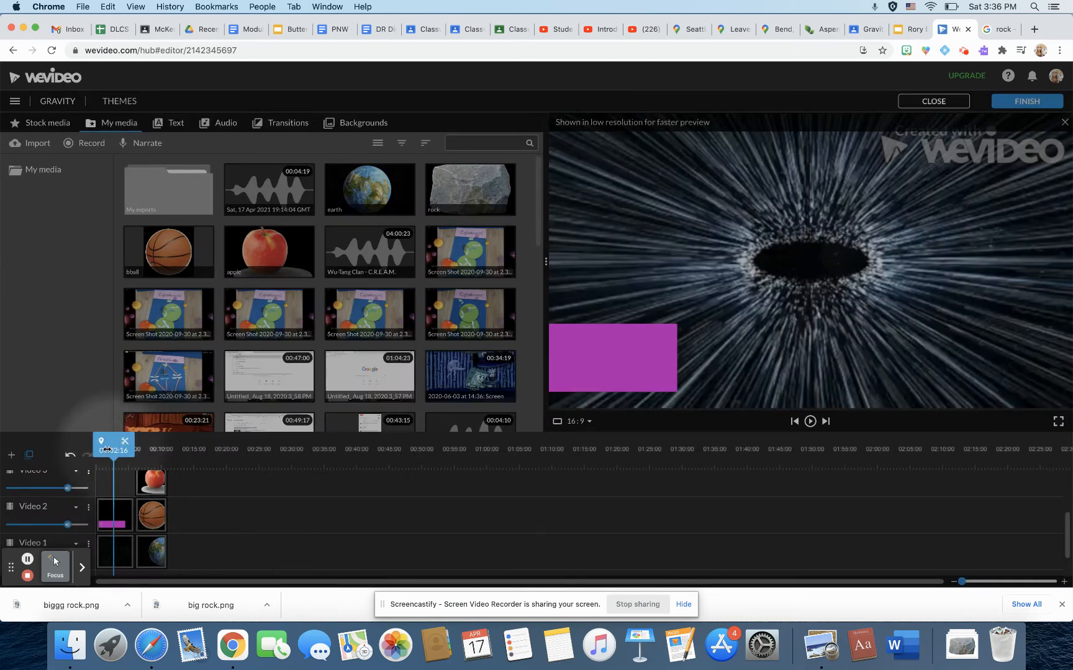
left_click(809, 421)
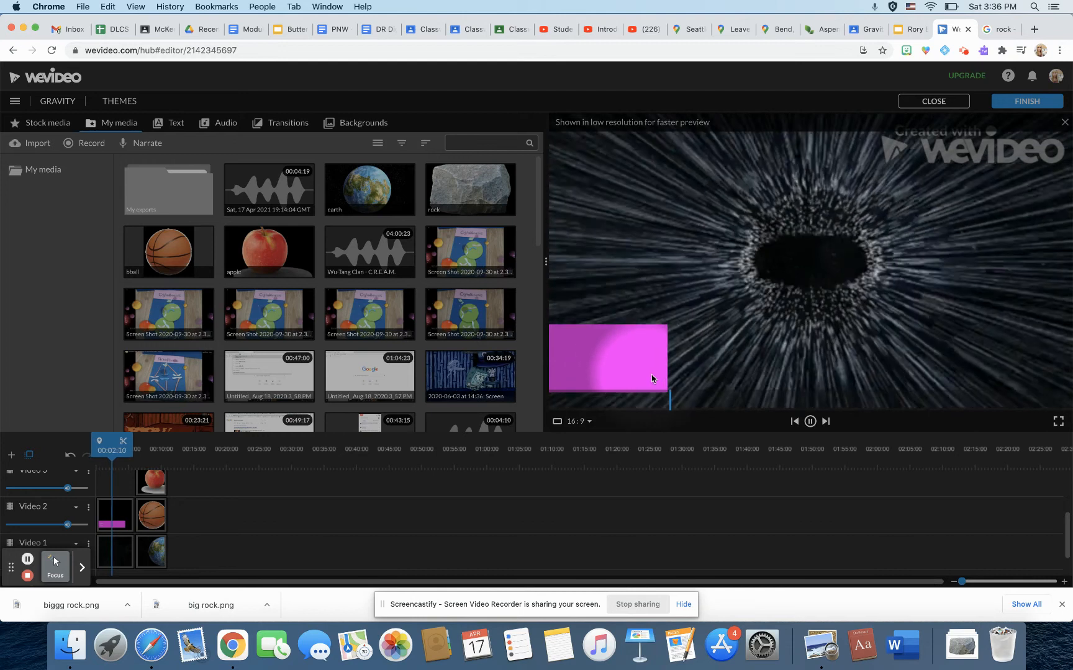
left_click(809, 421)
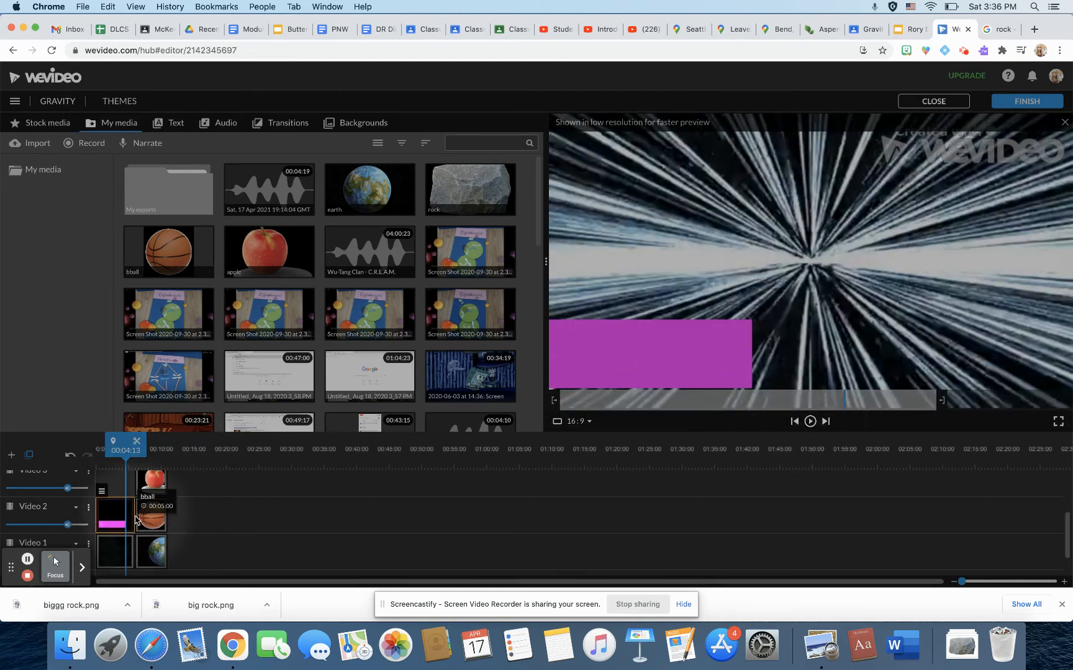
- Shorten the Lower third title clip on Video 2 to about 3 seconds and replay the opening from the start
left_click_drag(134, 517, 117, 517)
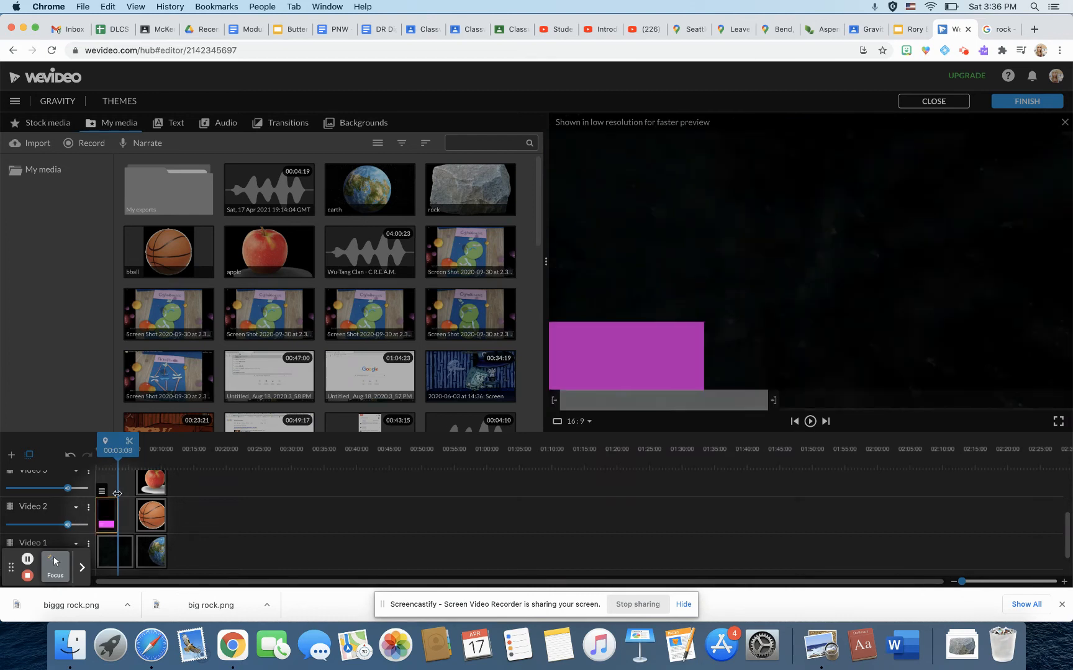
left_click_drag(115, 455, 75, 455)
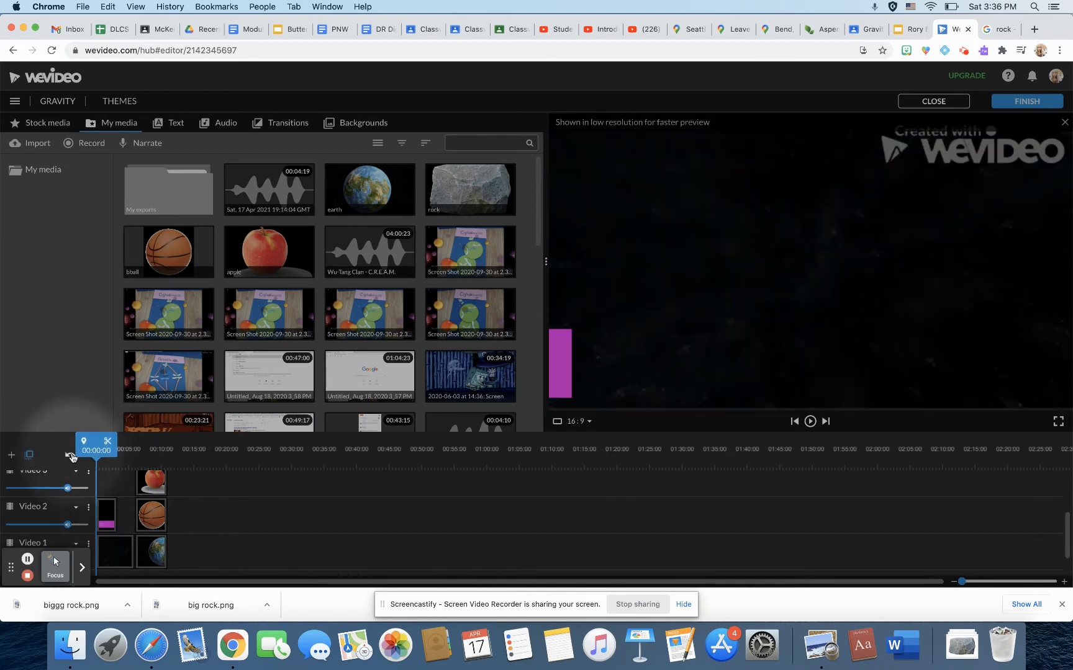
left_click(810, 422)
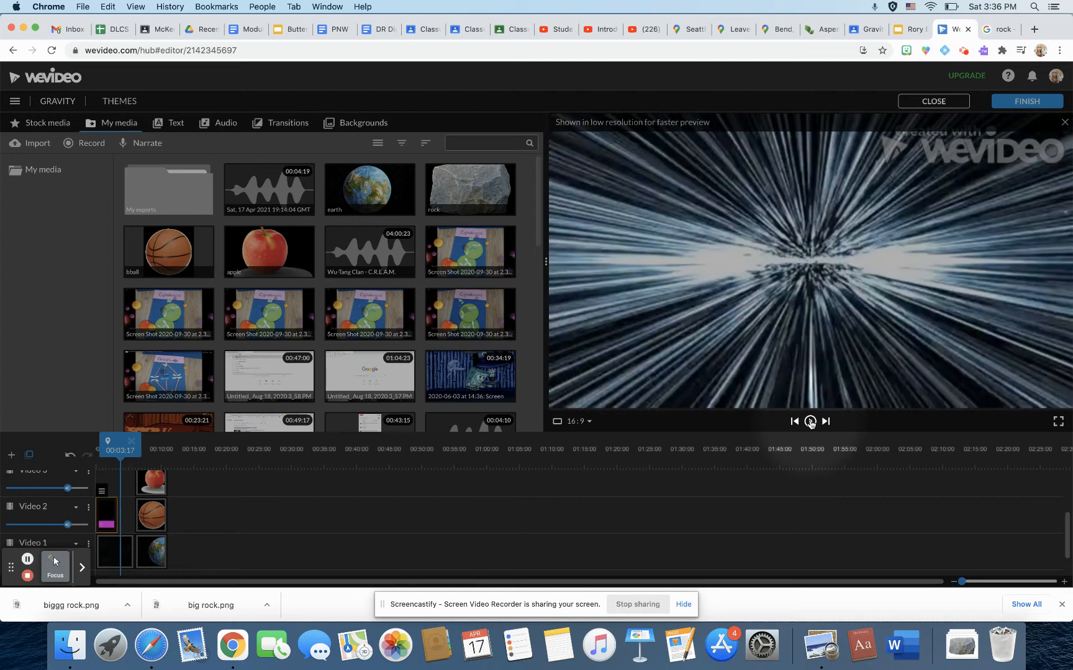
- Place the playhead at 00:05:19, just before the earth clip, and view the webcam and screen recording options without starting one
left_click_drag(123, 452, 140, 452)
scroll(214, 526, "up", 3)
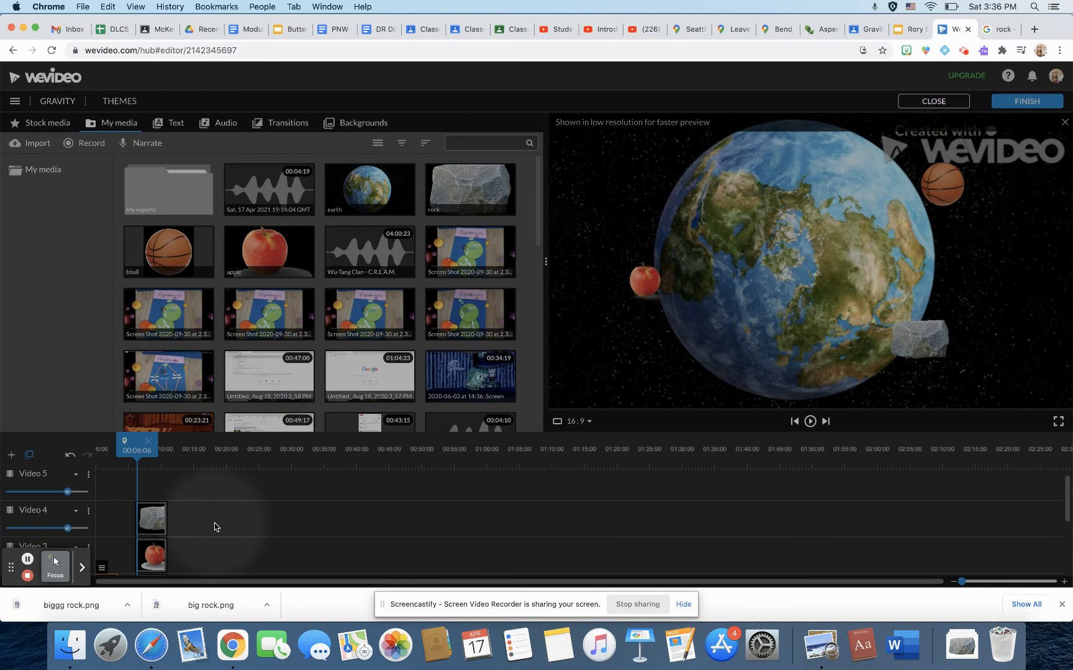
scroll(214, 526, "down", 5)
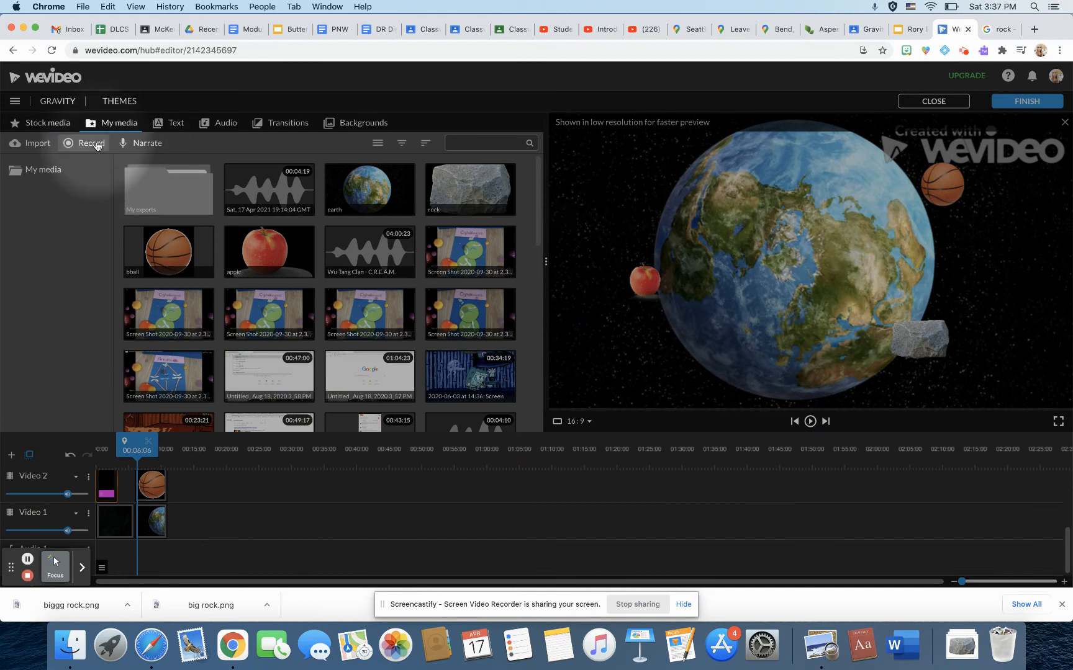
left_click_drag(136, 455, 134, 457)
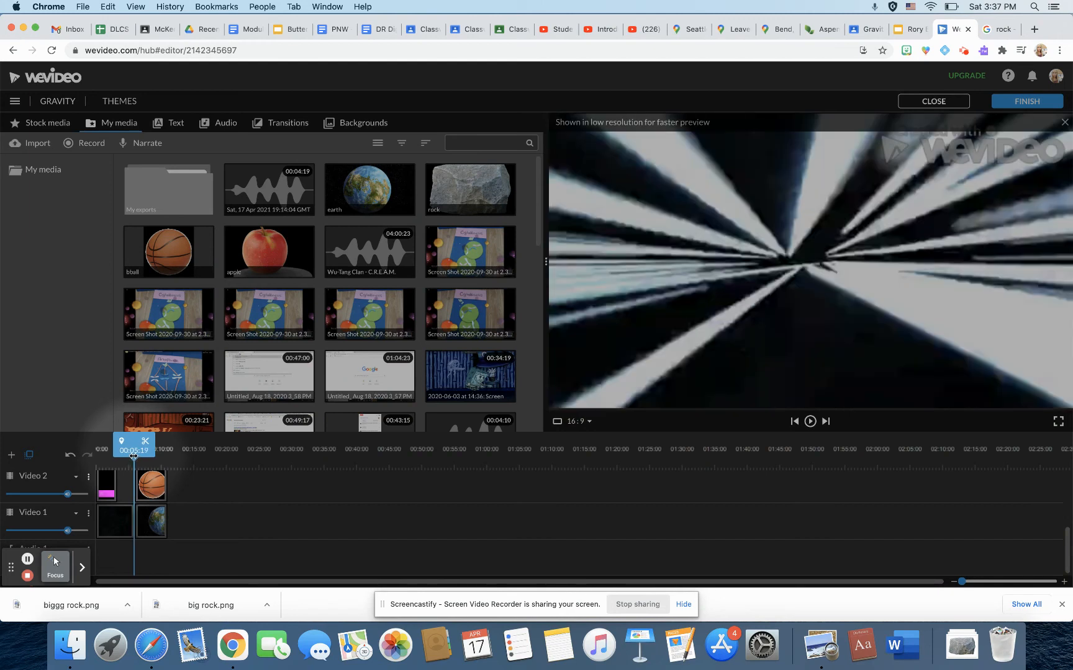
left_click(92, 144)
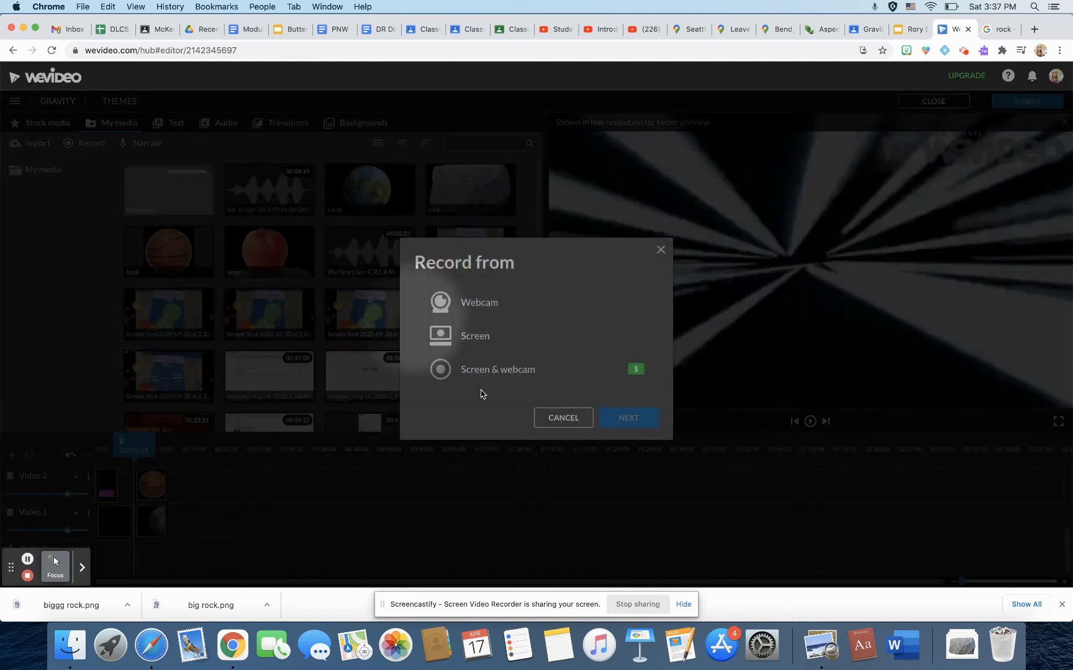
left_click(563, 418)
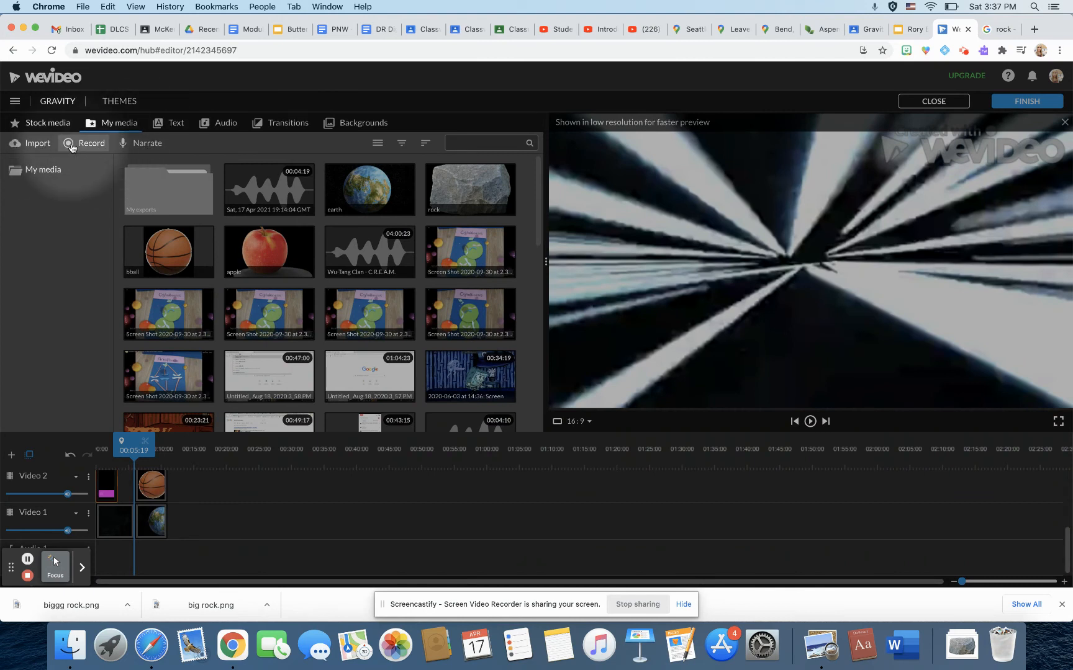
- Record a voiceover narration of about 4 seconds from 00:05:19, save it to the timeline, and play it back
left_click(152, 148)
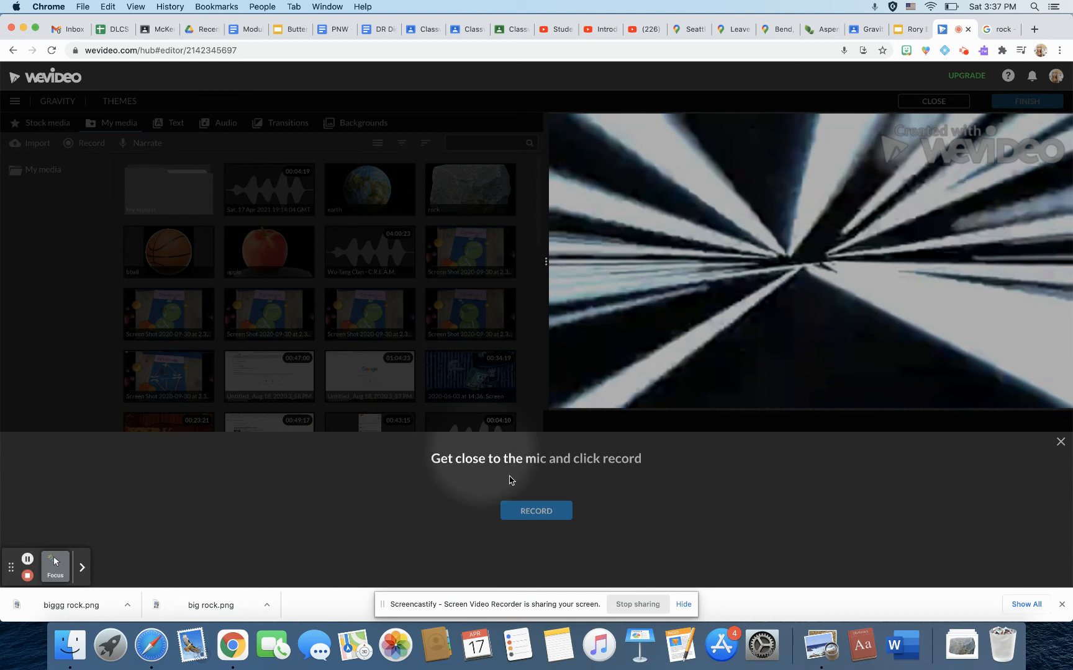
left_click(545, 510)
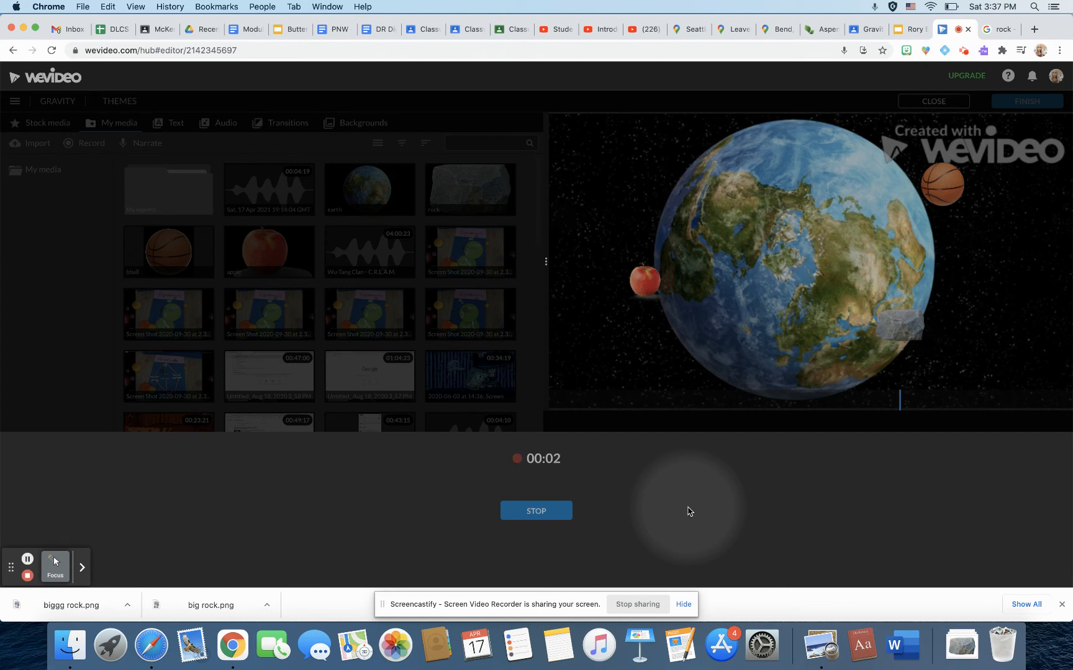
left_click(547, 510)
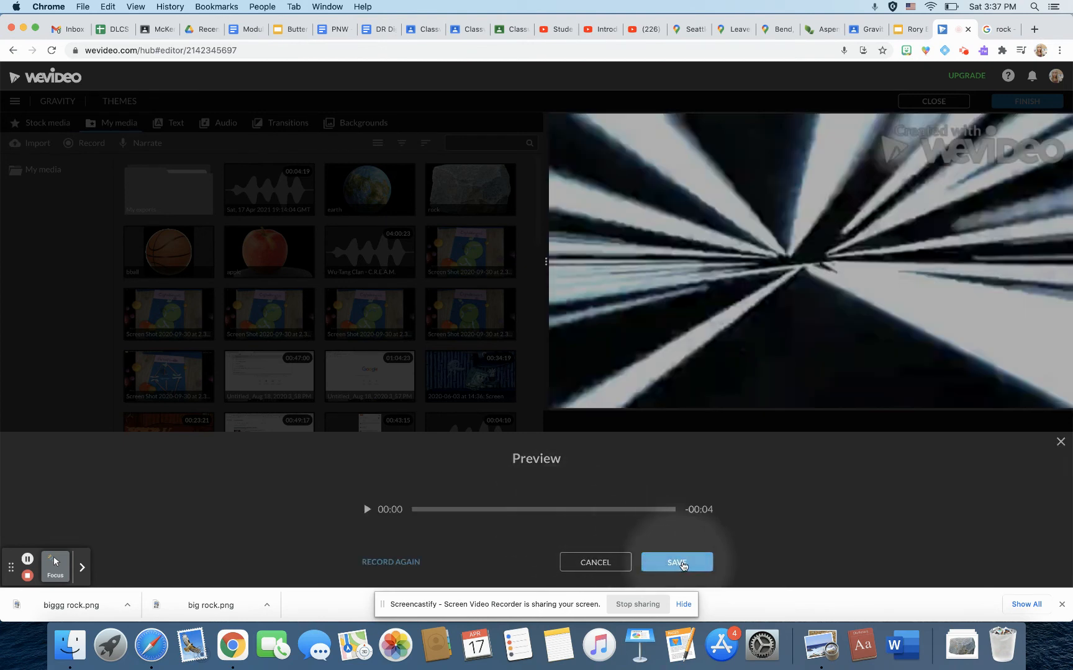
left_click(679, 563)
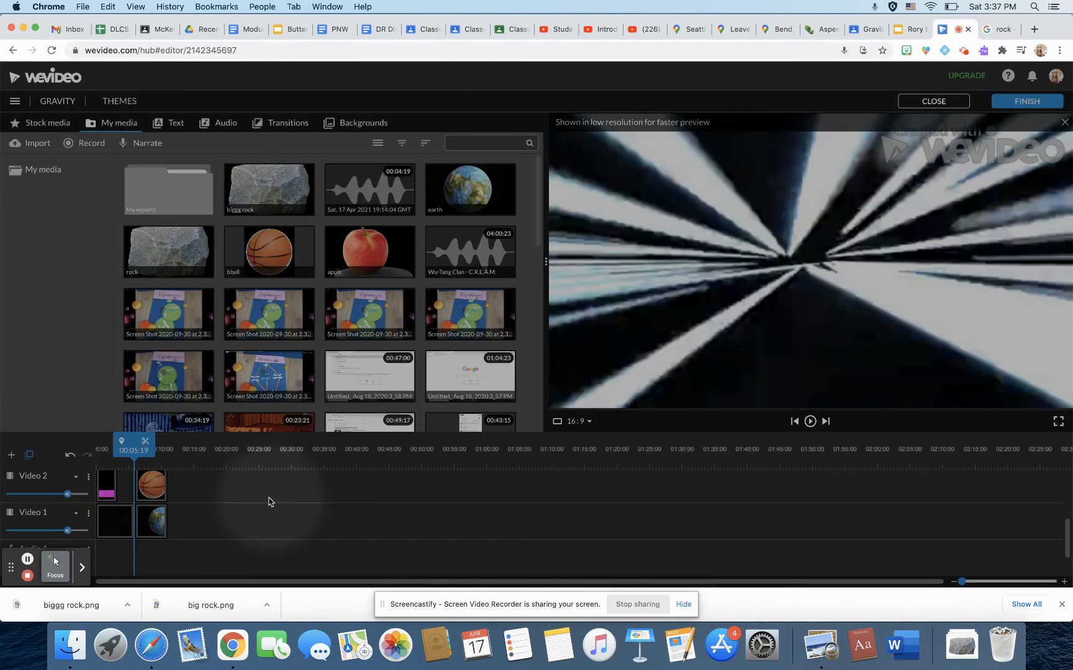
scroll(200, 524, "down", 1)
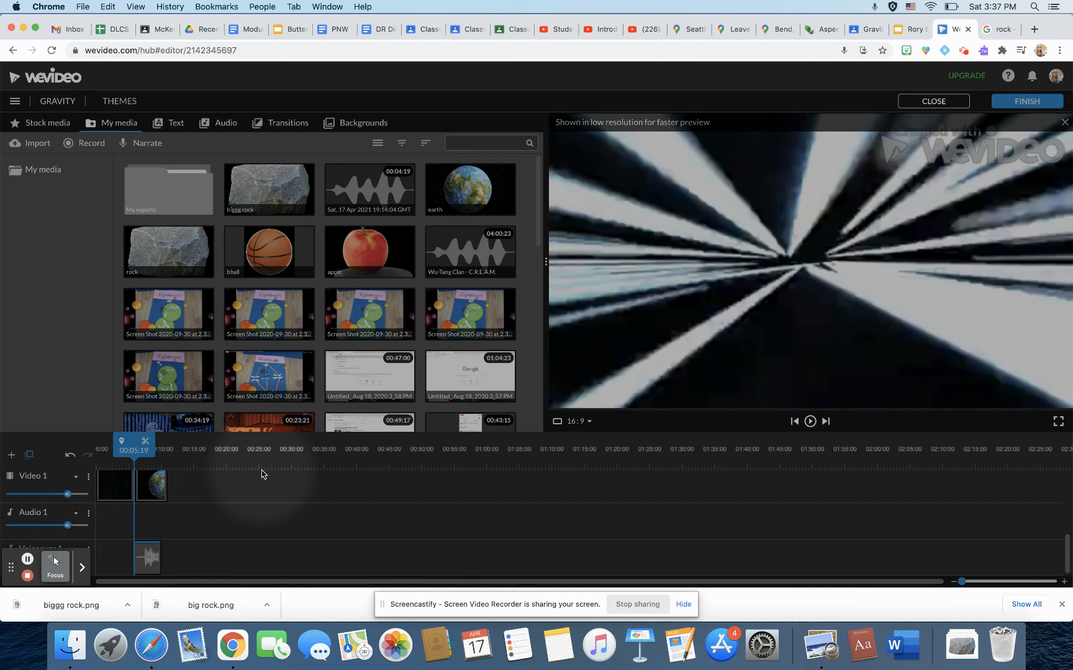
left_click(810, 422)
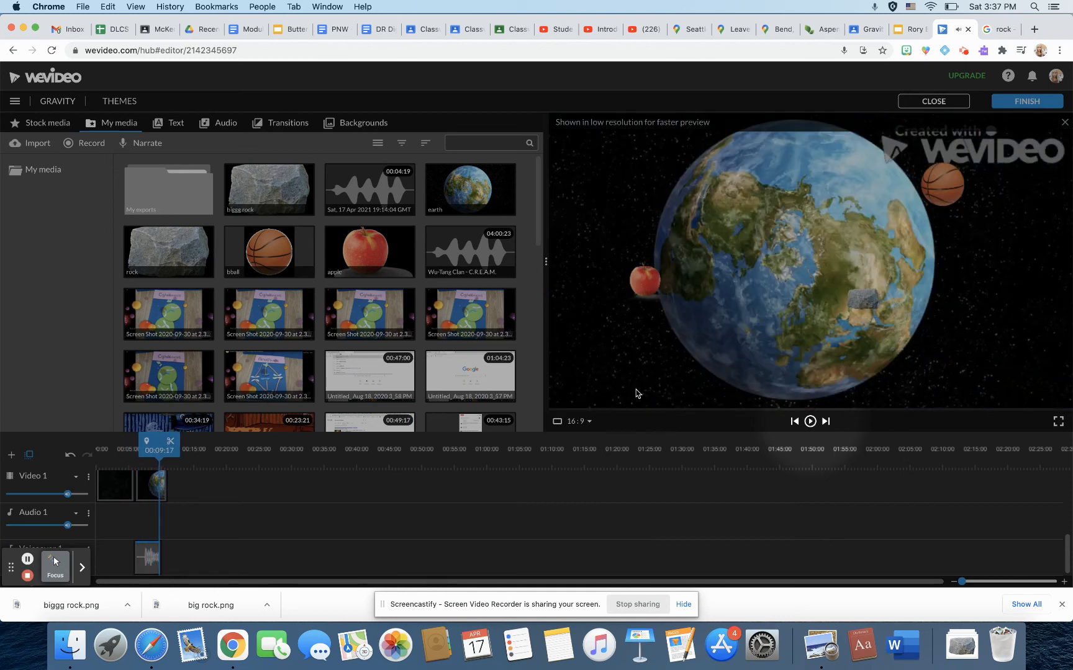
- Add "Inspired - Mega Music" at the start of Audio 1 with the track volume at about 44%, and play the result
left_click(221, 124)
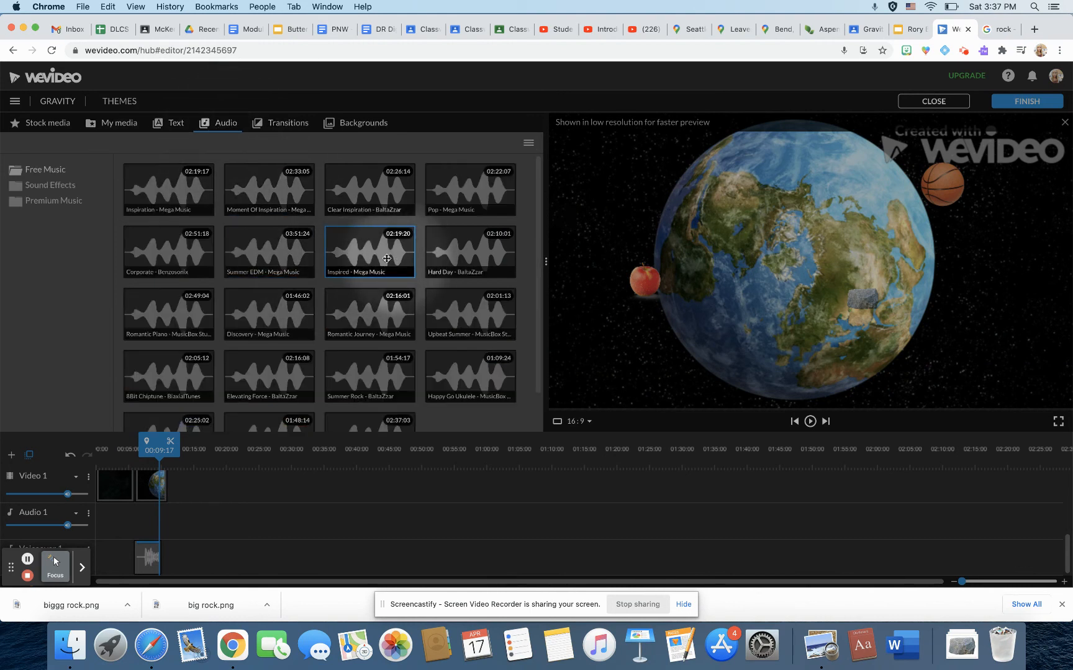
mouse_move(375, 254)
left_mouse_down()
mouse_move(192, 503)
mouse_move(111, 522)
left_mouse_up()
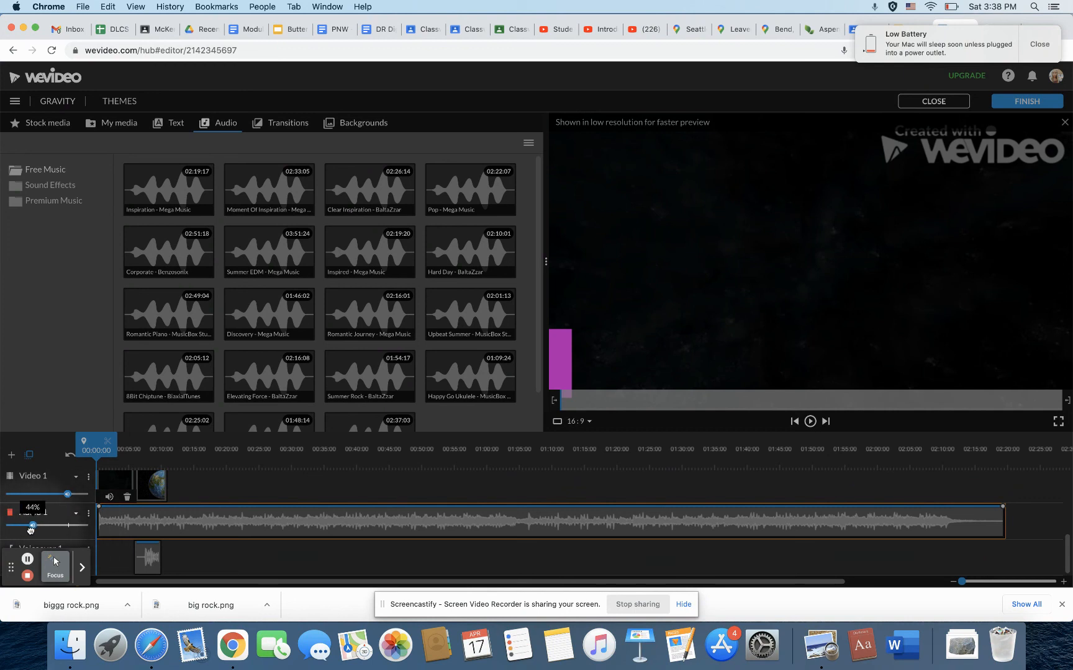
left_click(810, 421)
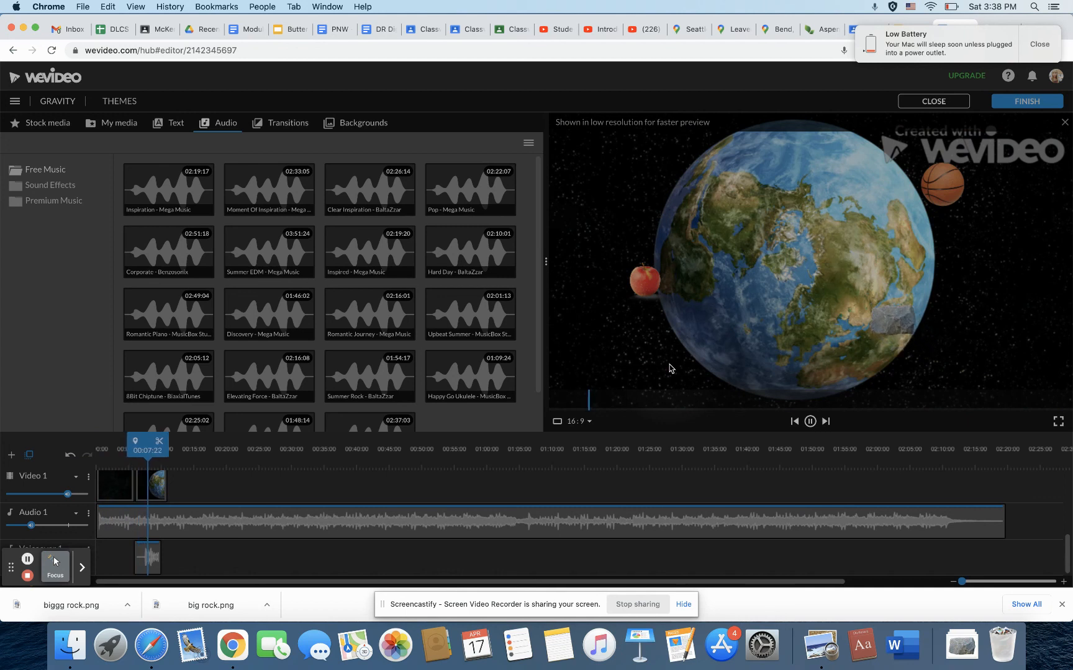
left_click(811, 422)
- Insert a Cross mosaic transition between the background and earth clips on Video 1, and play across it from about 00:02:20
left_click(289, 128)
scroll(173, 539, "up", 3)
scroll(173, 539, "down", 5)
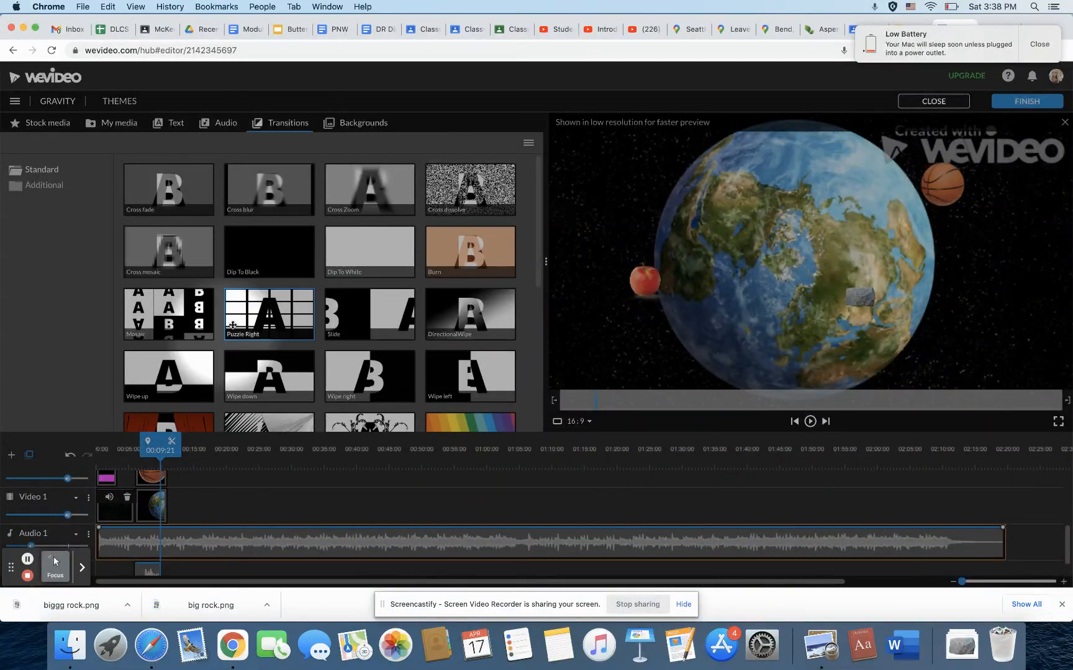
left_click_drag(173, 254, 142, 506)
left_click_drag(140, 451, 114, 451)
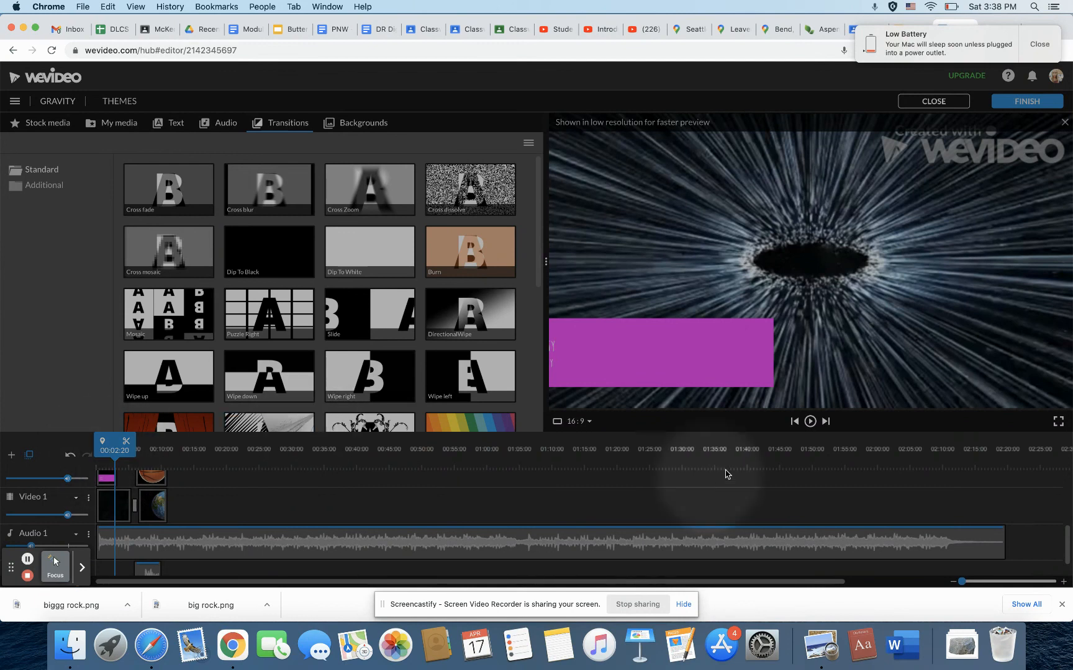
left_click(810, 421)
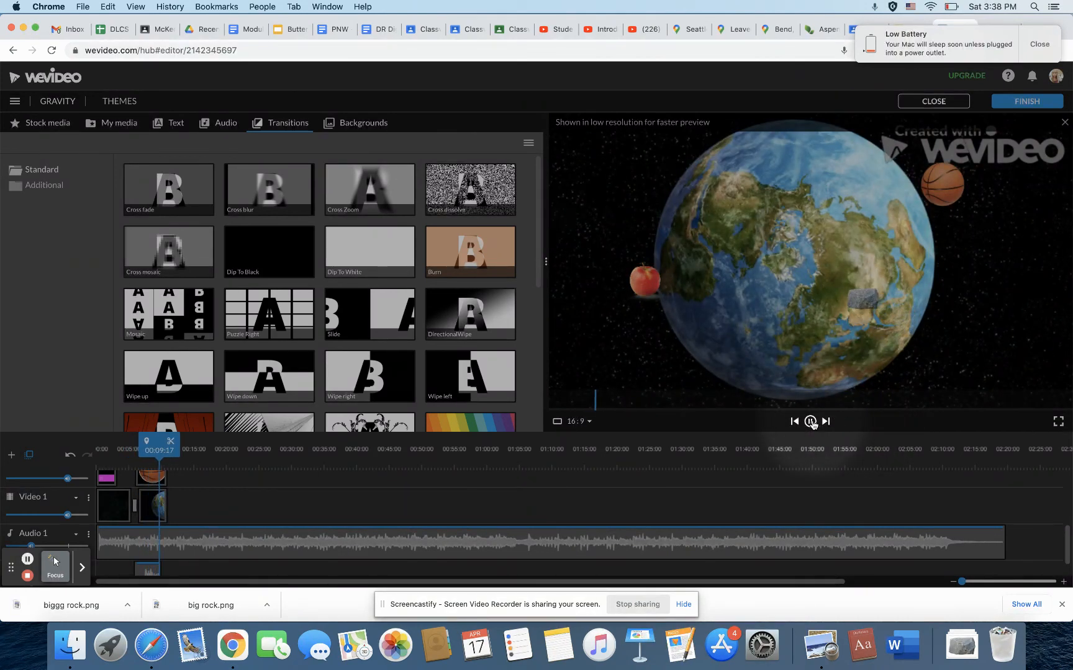
left_click(810, 422)
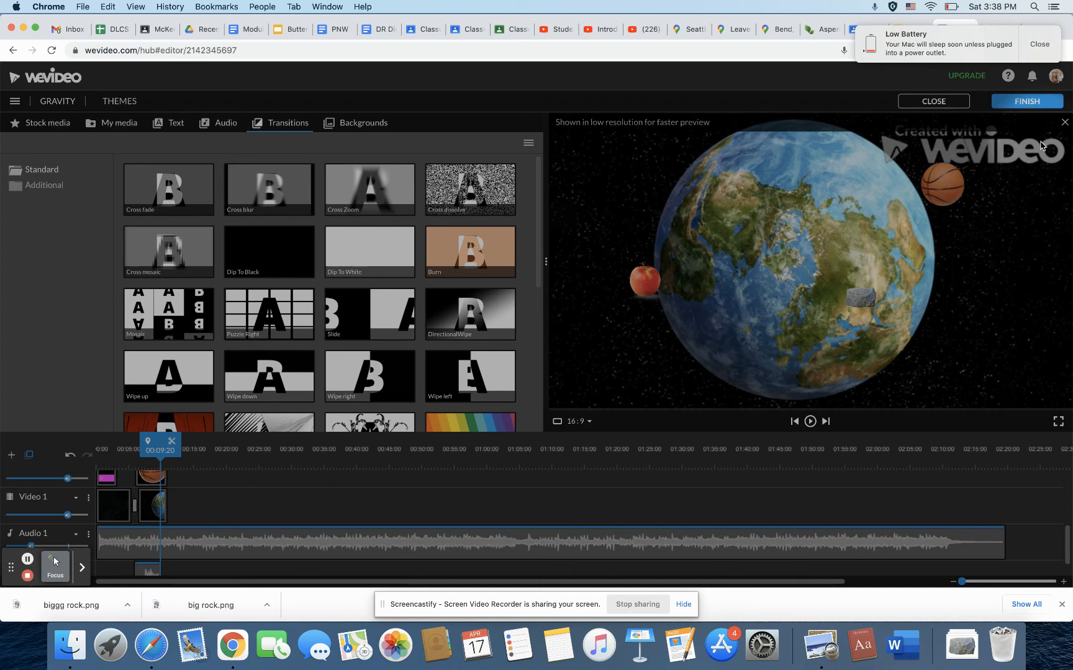
- Finish the project and export "Gravity" as an SD 852x480 video
left_click(1037, 102)
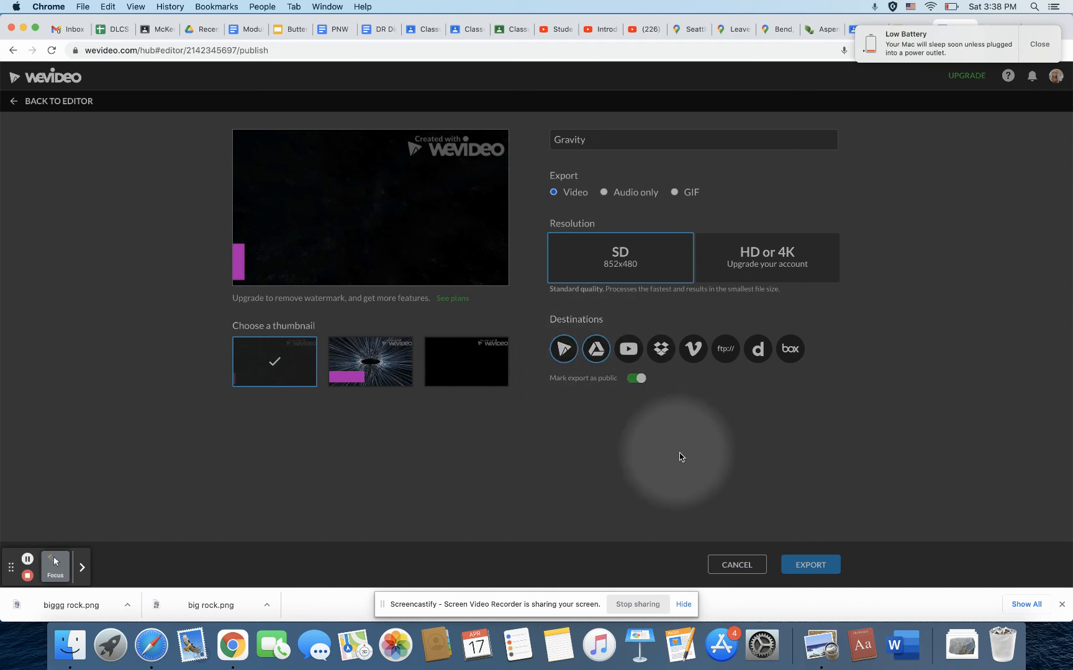
left_click(810, 565)
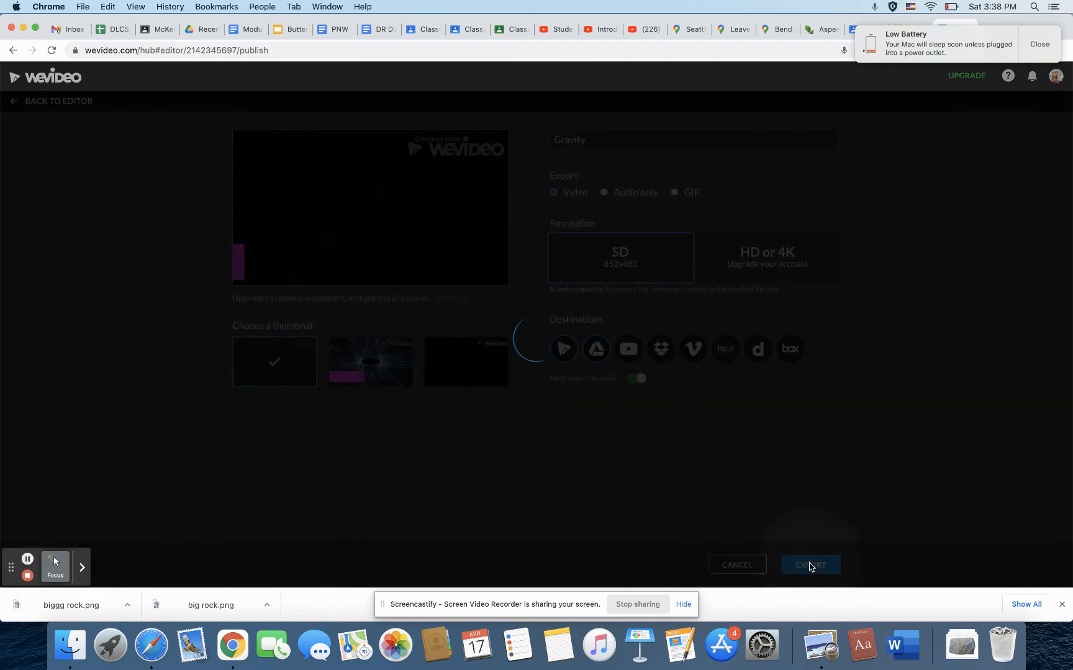